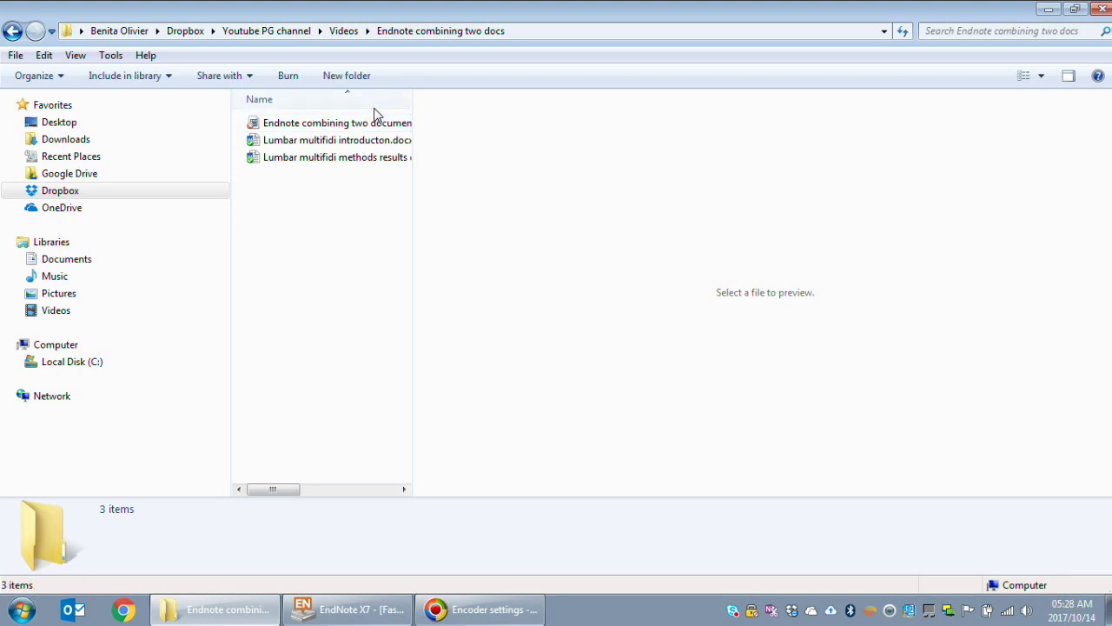
Step: Open Lumbar multifidi introducton.docx in Word from the Endnote combining two docs folder
double_click(344, 144)
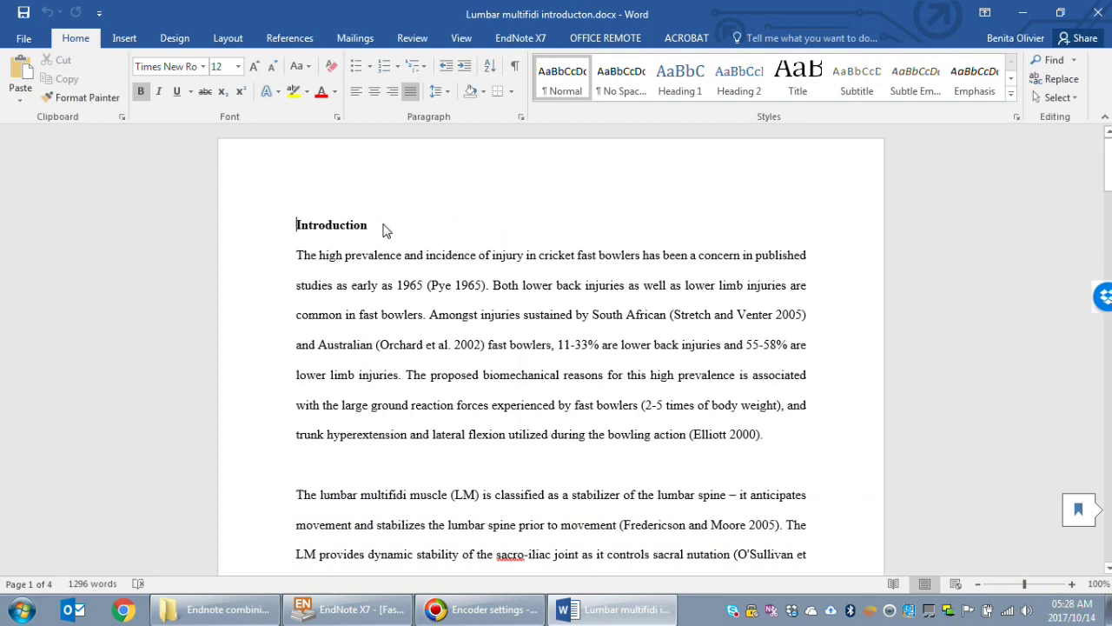
Step: Confirm (Pye 1965) and (Orchard et al. 2002) are citation fields, then open the methods results discussion document
click(445, 287)
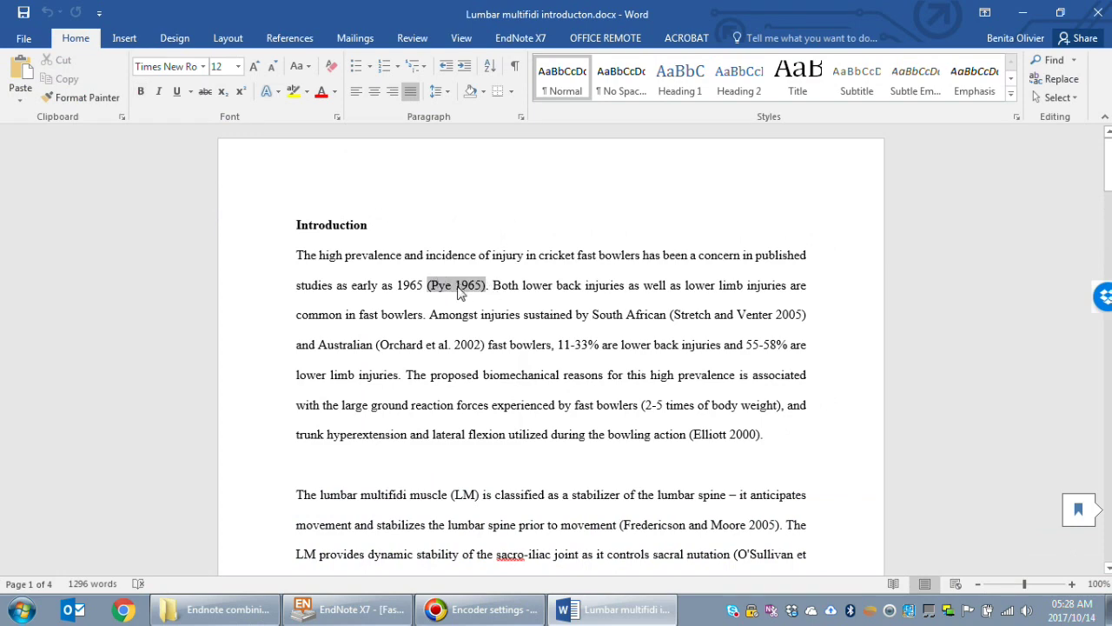
click(455, 348)
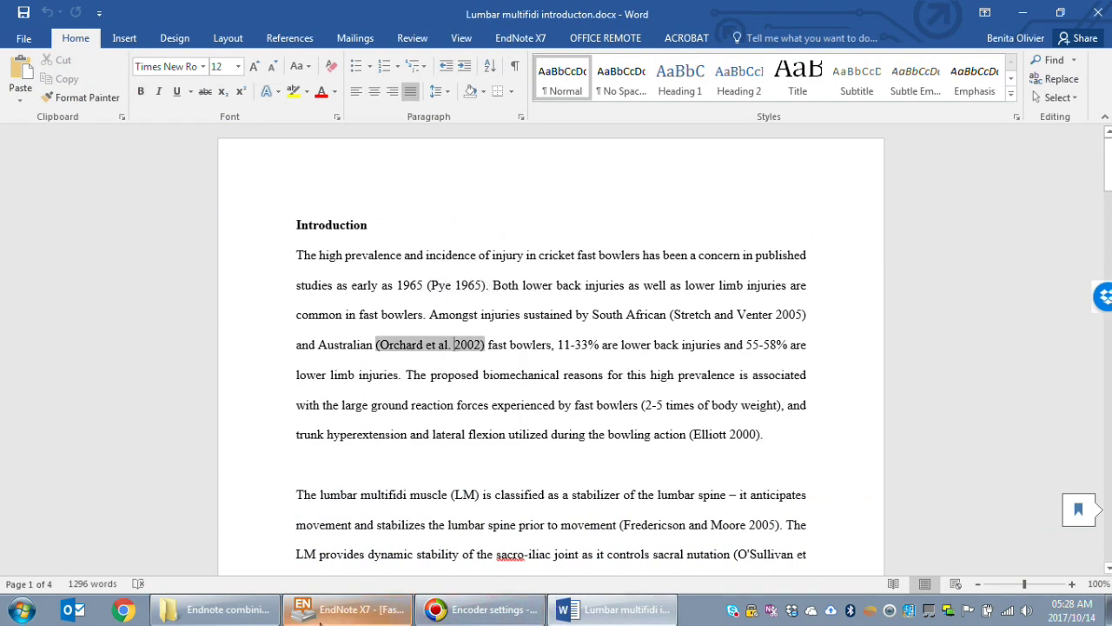
click(215, 609)
double_click(320, 158)
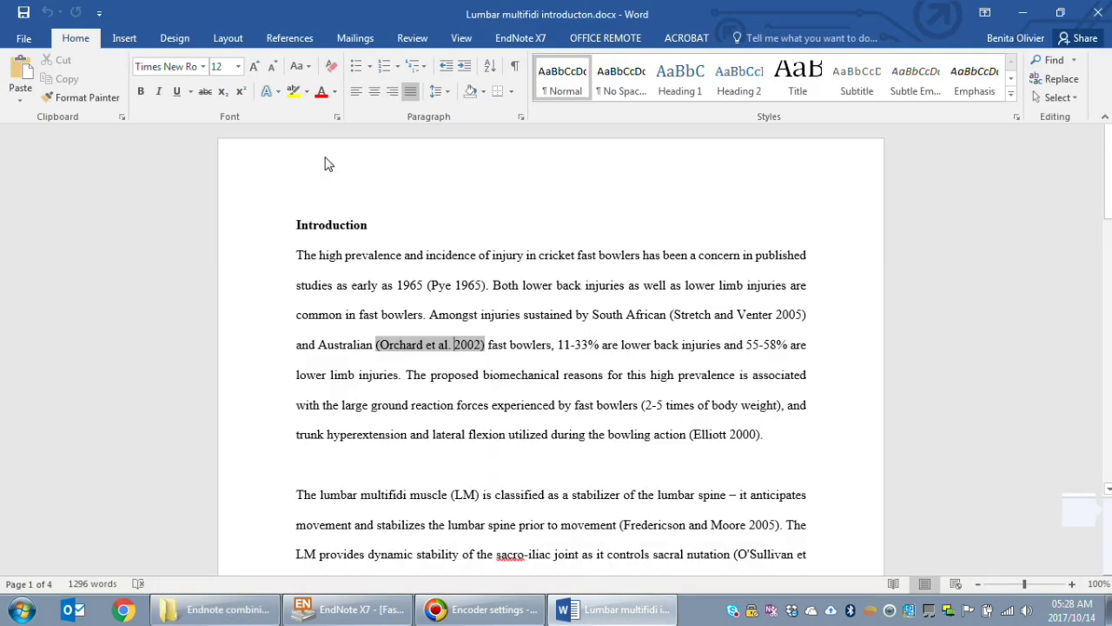
Step: Scroll through the methods results discussion document and confirm (Stokes et al. 2005) is a citation field
scroll(401, 309, down, 5)
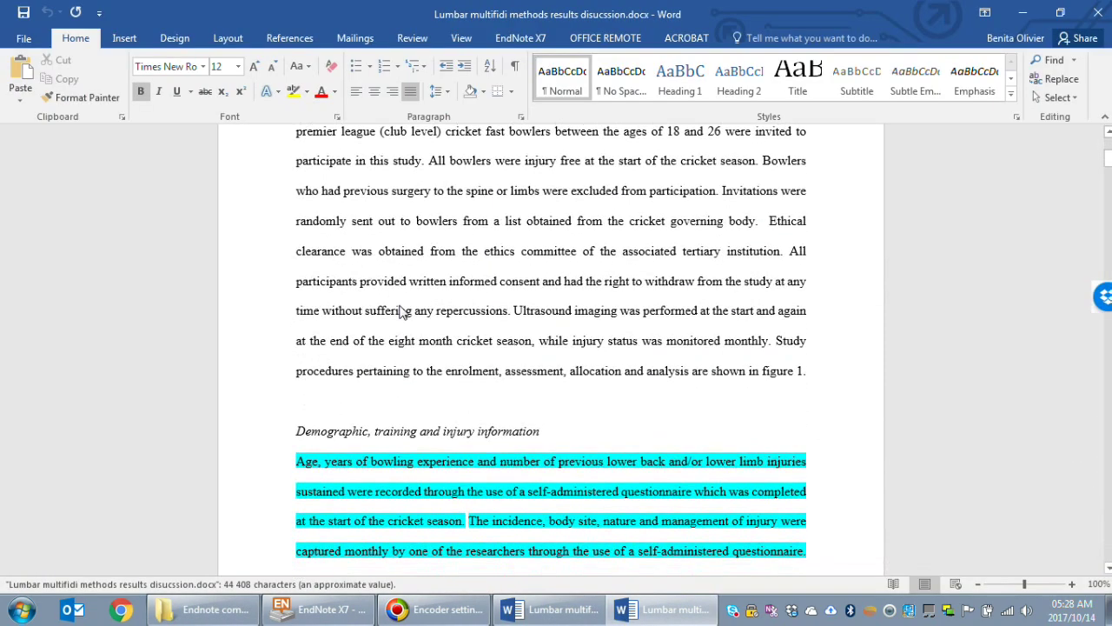
scroll(401, 313, down, 20)
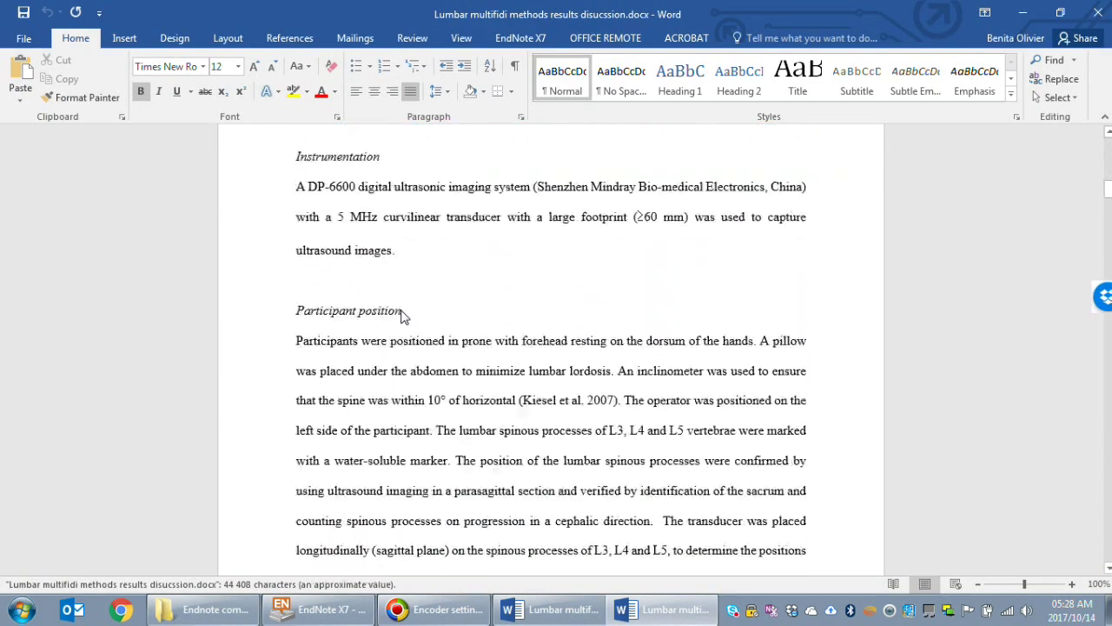
scroll(402, 317, down, 15)
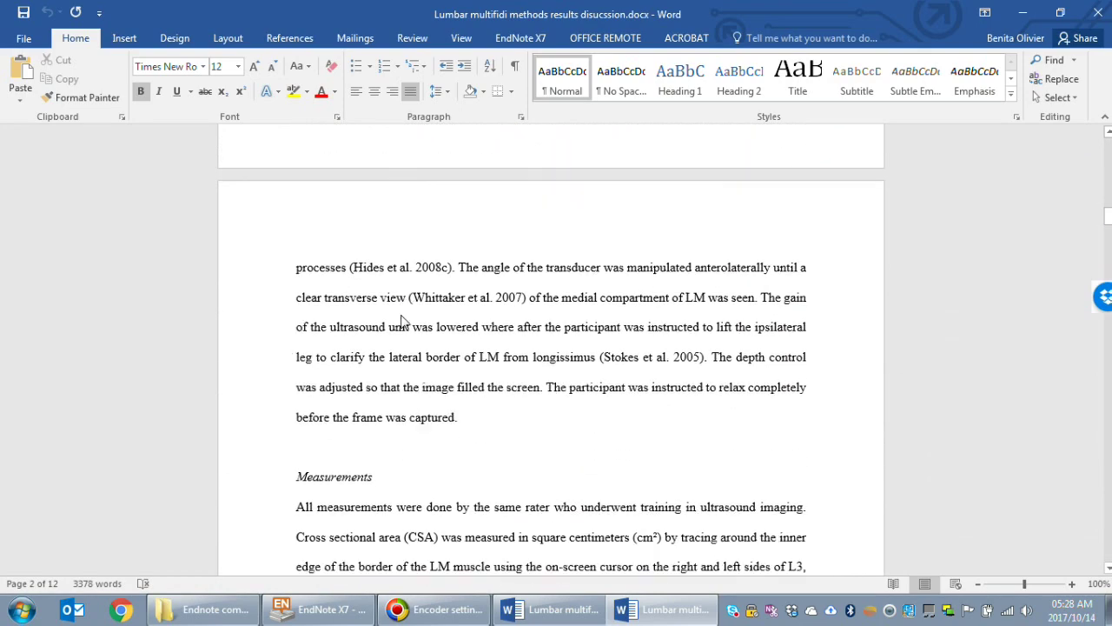
scroll(401, 321, down, 5)
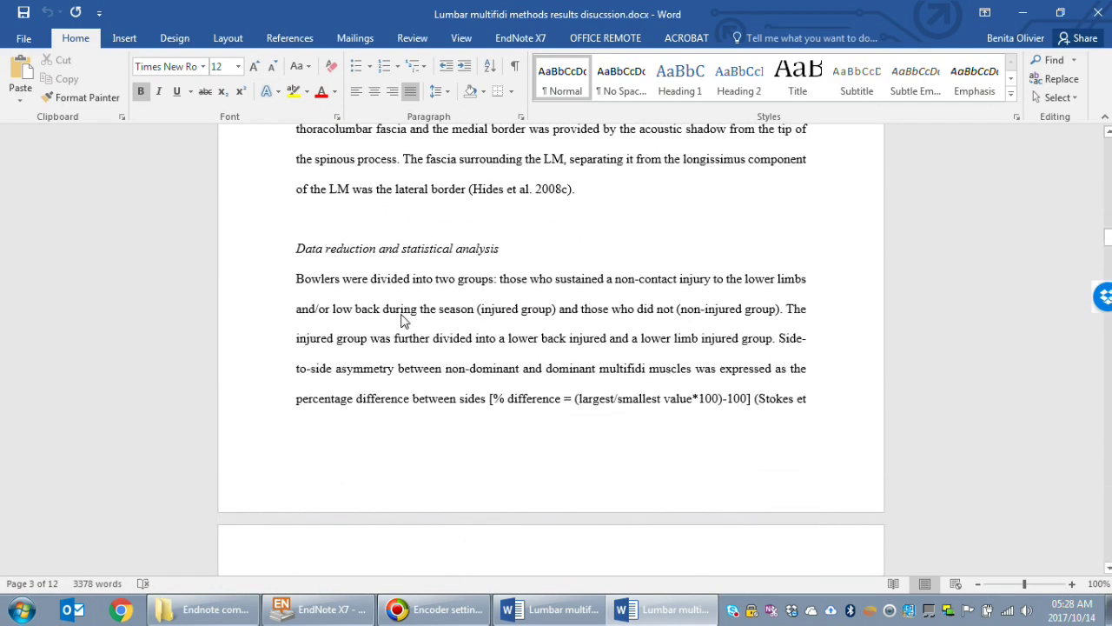
scroll(402, 330, down, 9)
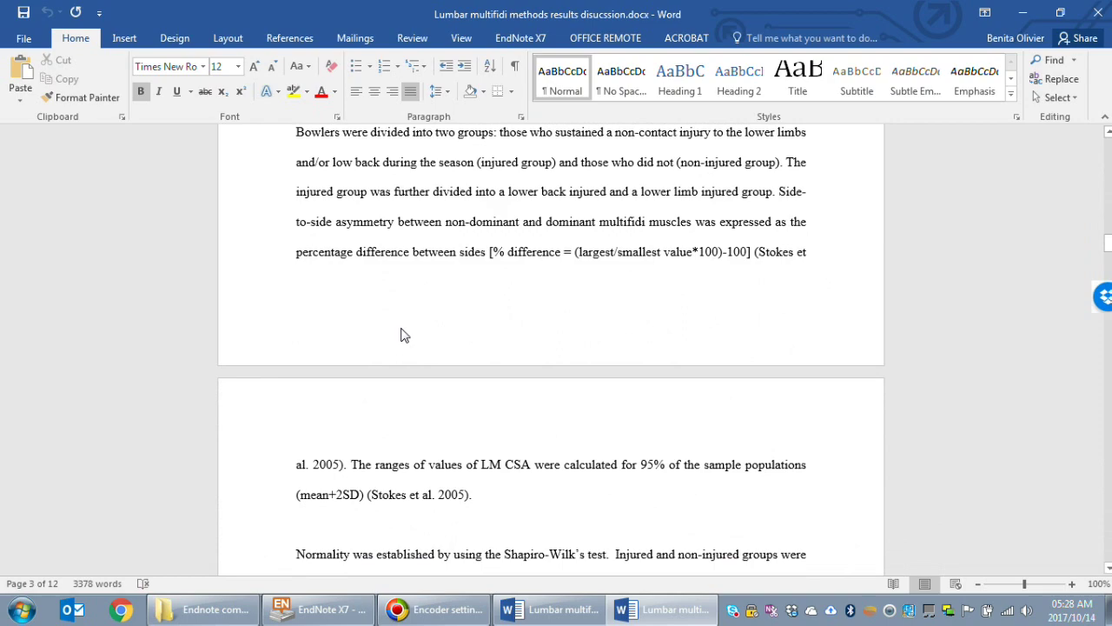
scroll(434, 186, up, 2)
click(433, 173)
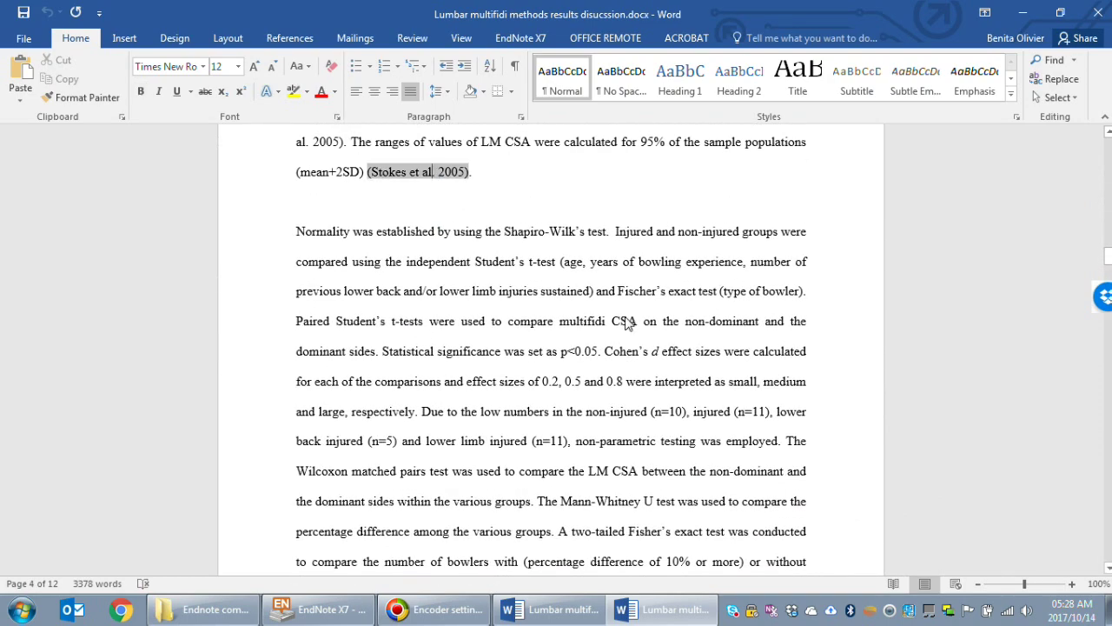
Step: Compare the two open documents, ending back on the introduction
click(593, 617)
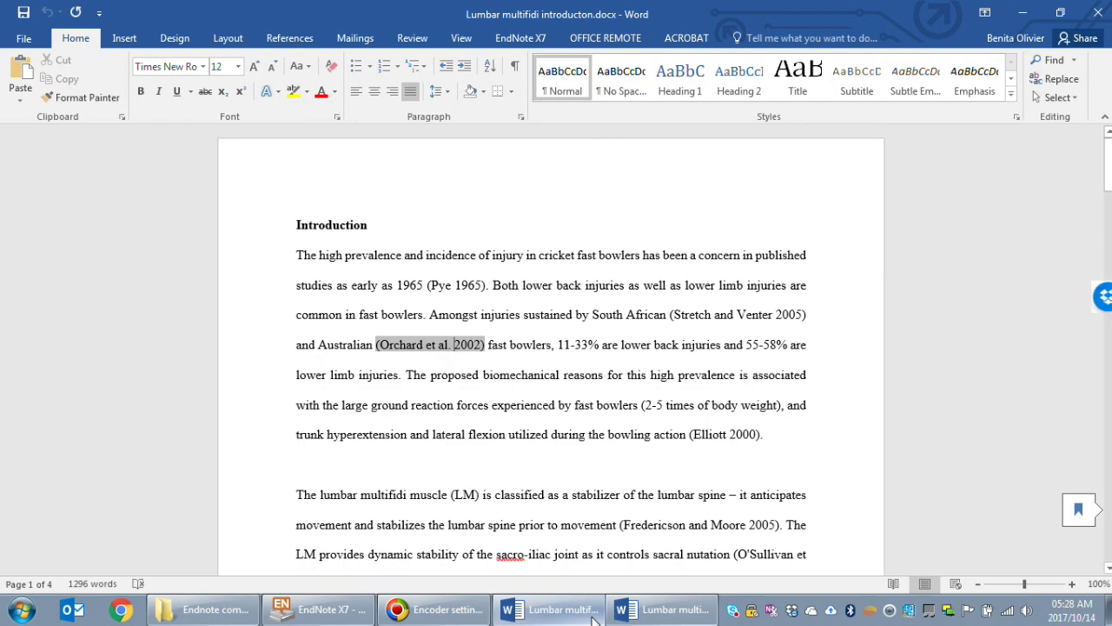
click(659, 610)
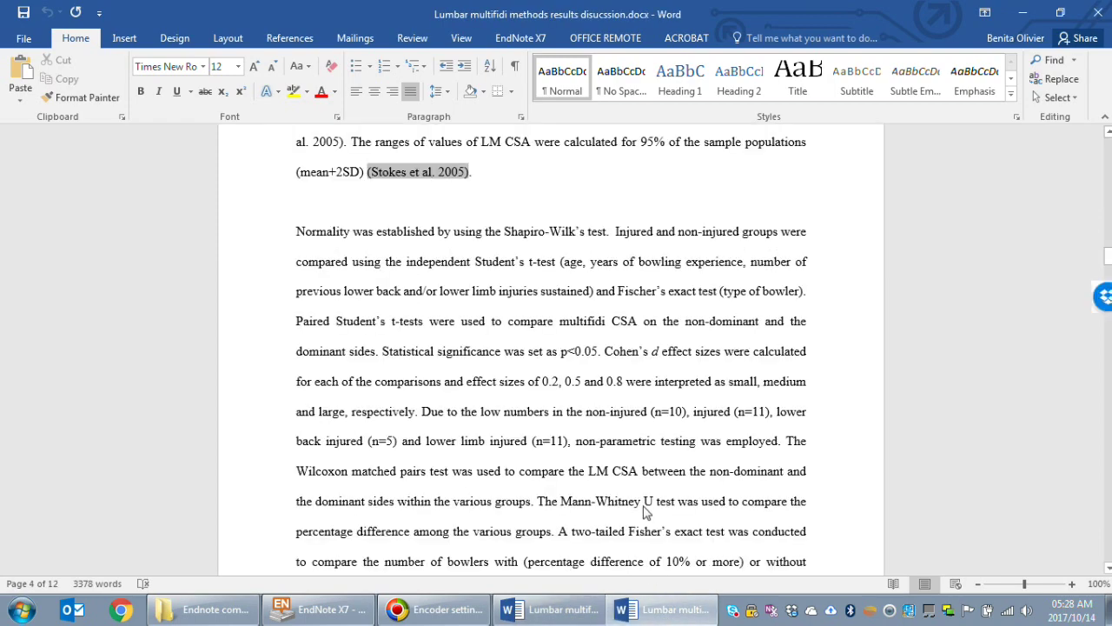
scroll(633, 519, down, 3)
scroll(633, 519, down, 15)
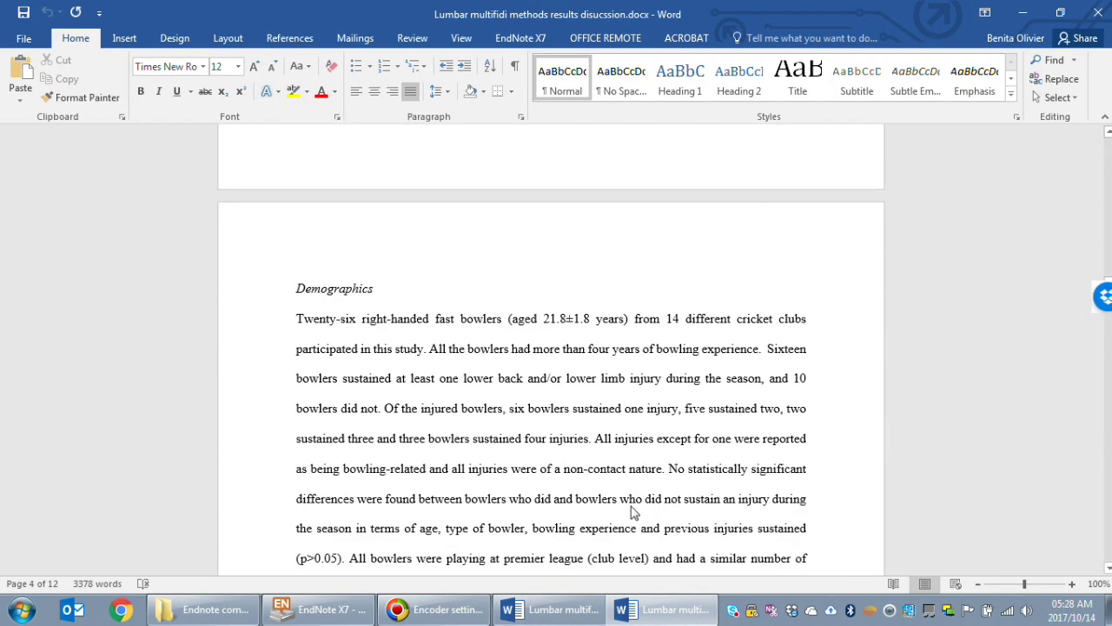
click(564, 609)
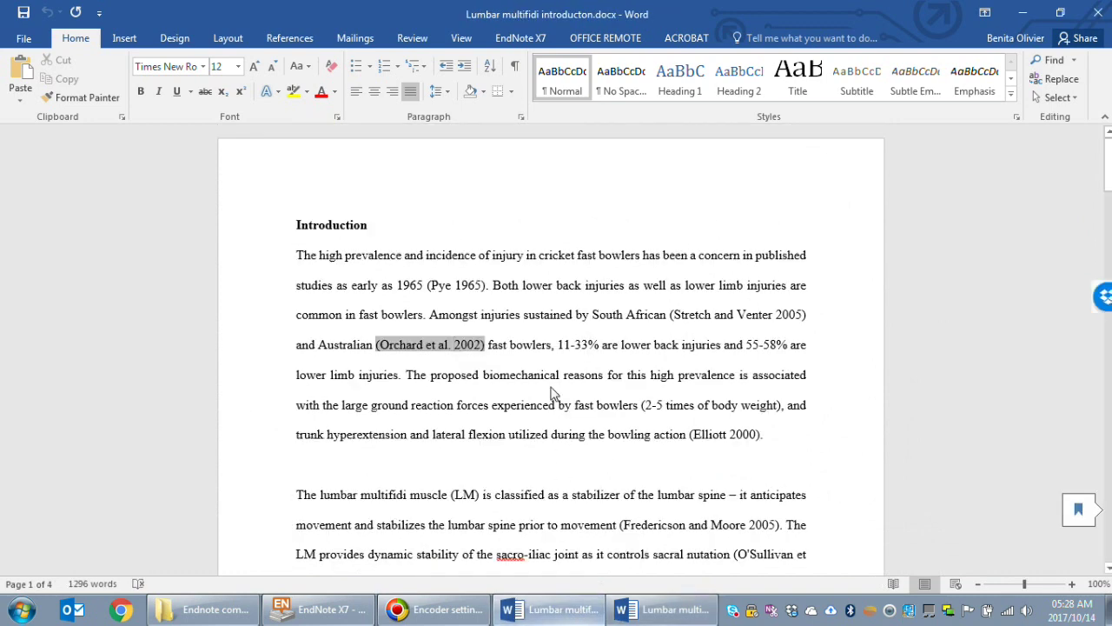
Step: Save a copy of the introduction as 'Lumbar multifidi full paper.docx' in the Endnote combining two docs folder
click(24, 38)
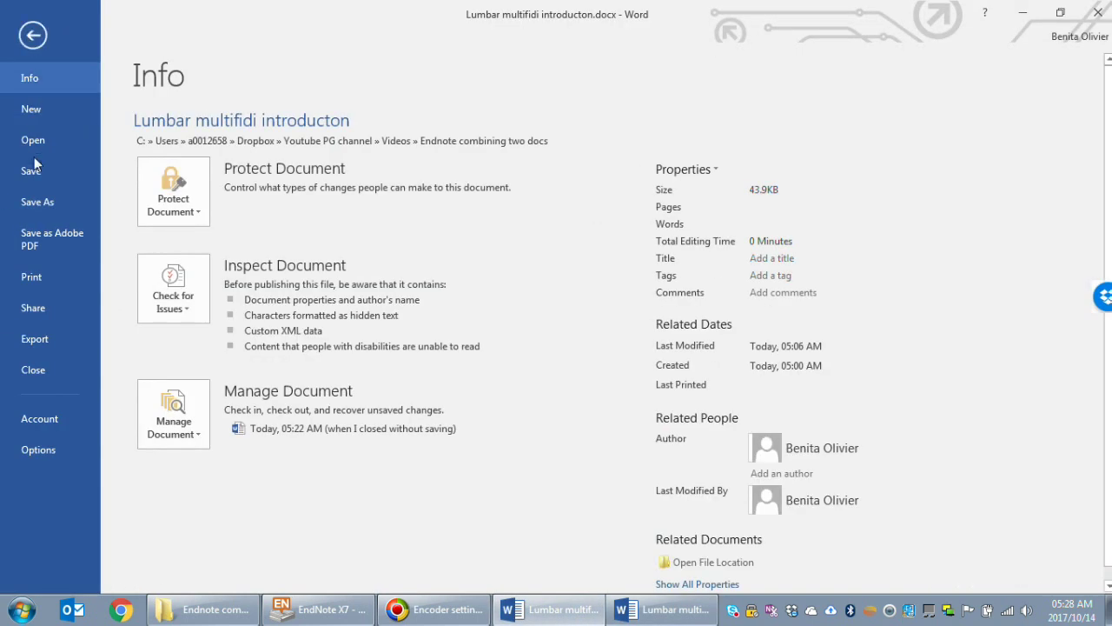
key(Escape)
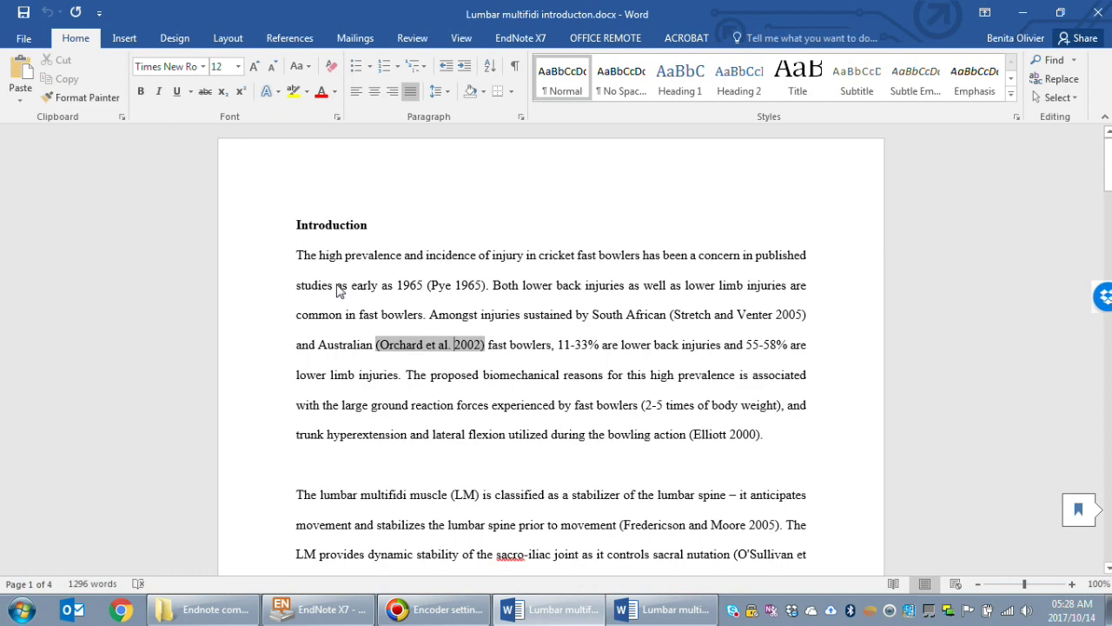
click(24, 39)
click(36, 205)
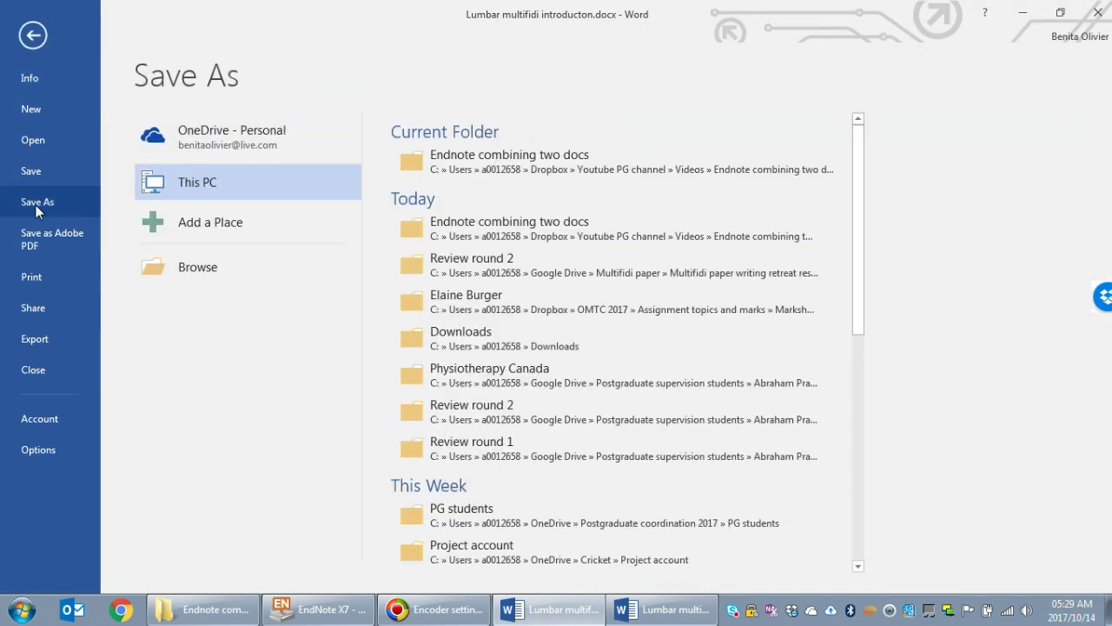
click(485, 161)
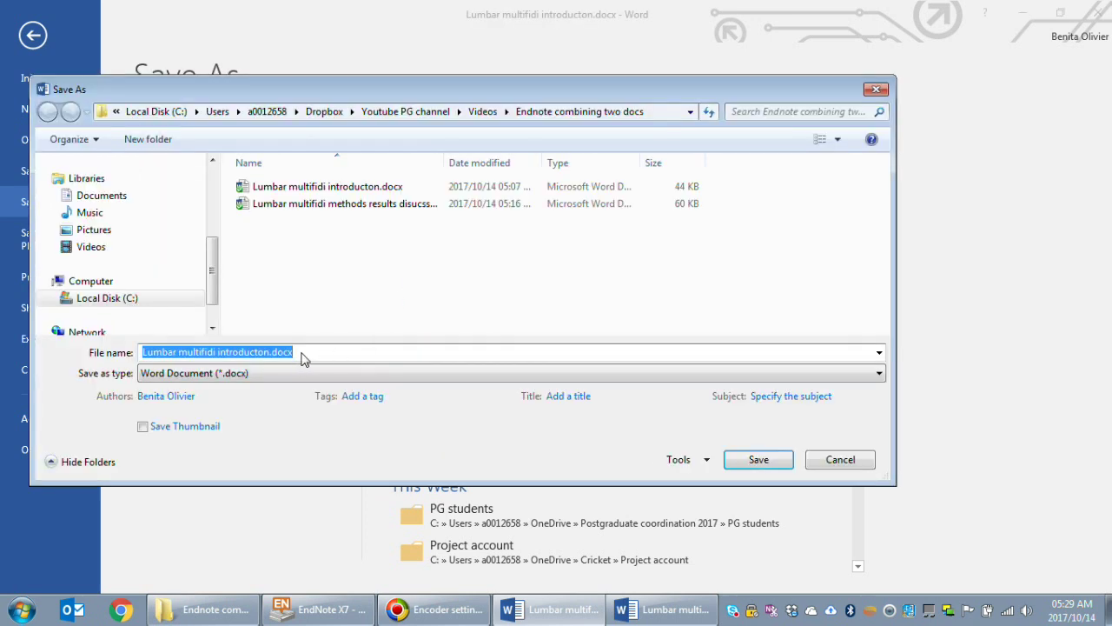
click(318, 354)
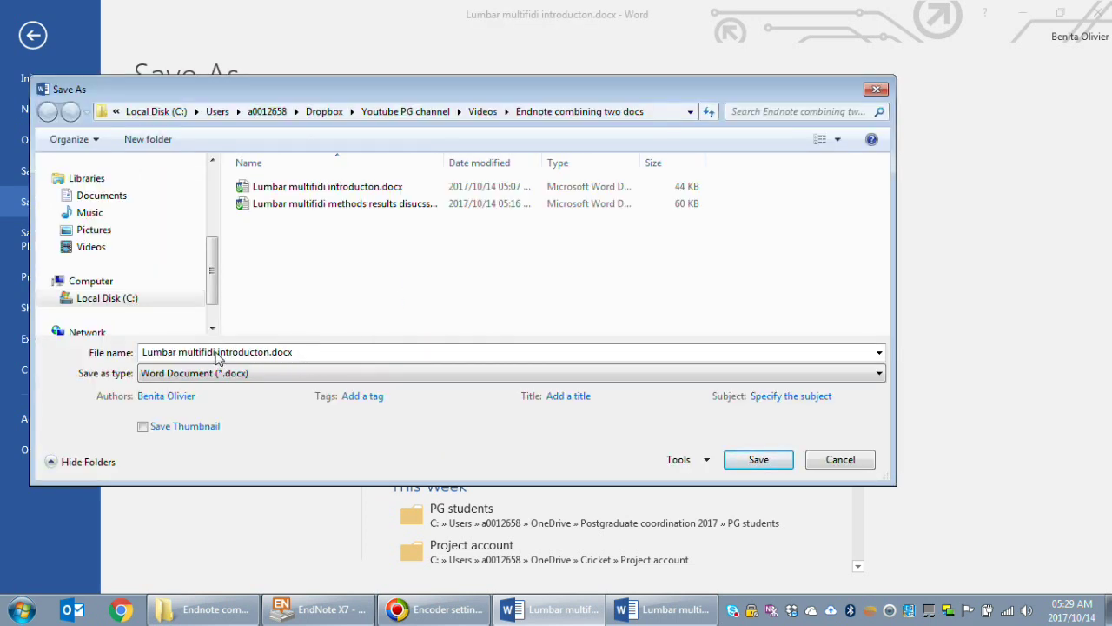
drag(218, 354, 274, 352)
text(full paper)
click(749, 460)
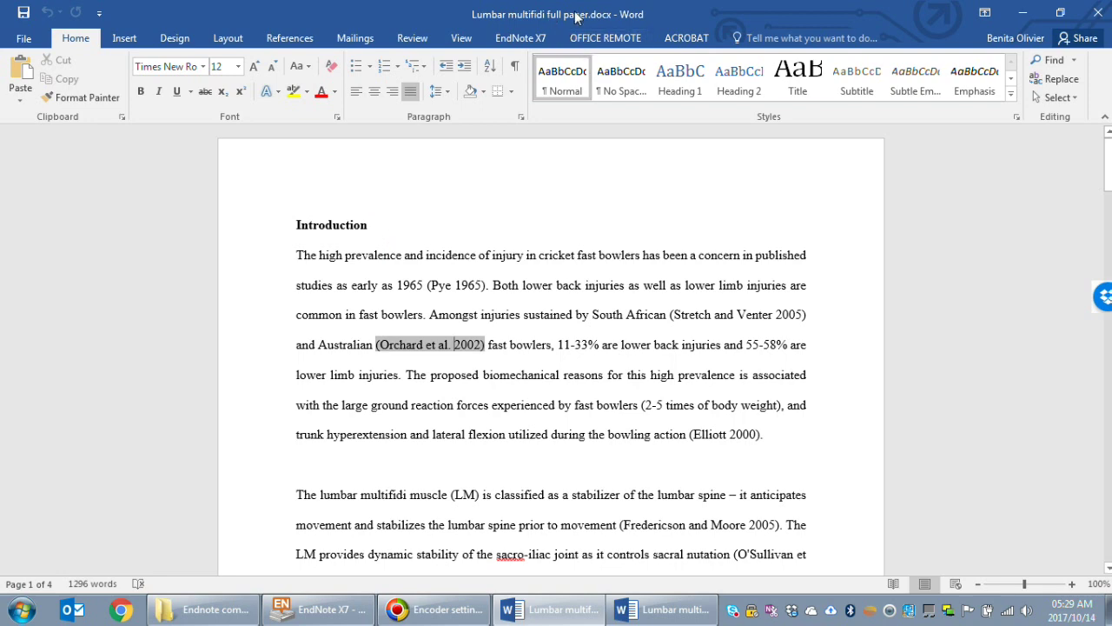
click(665, 609)
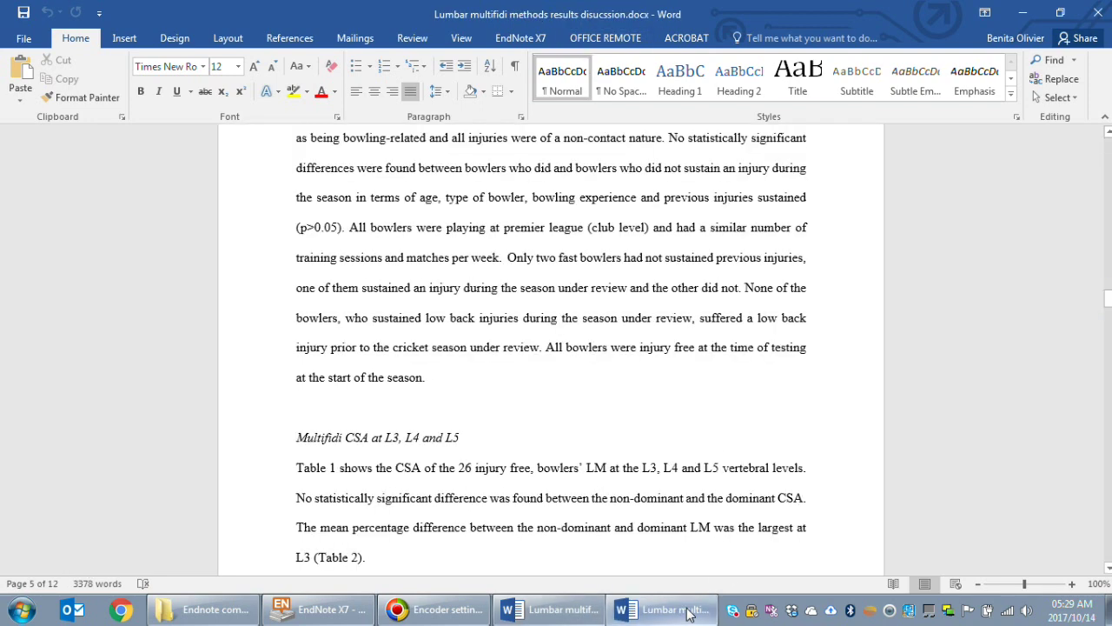
scroll(607, 433, down, 5)
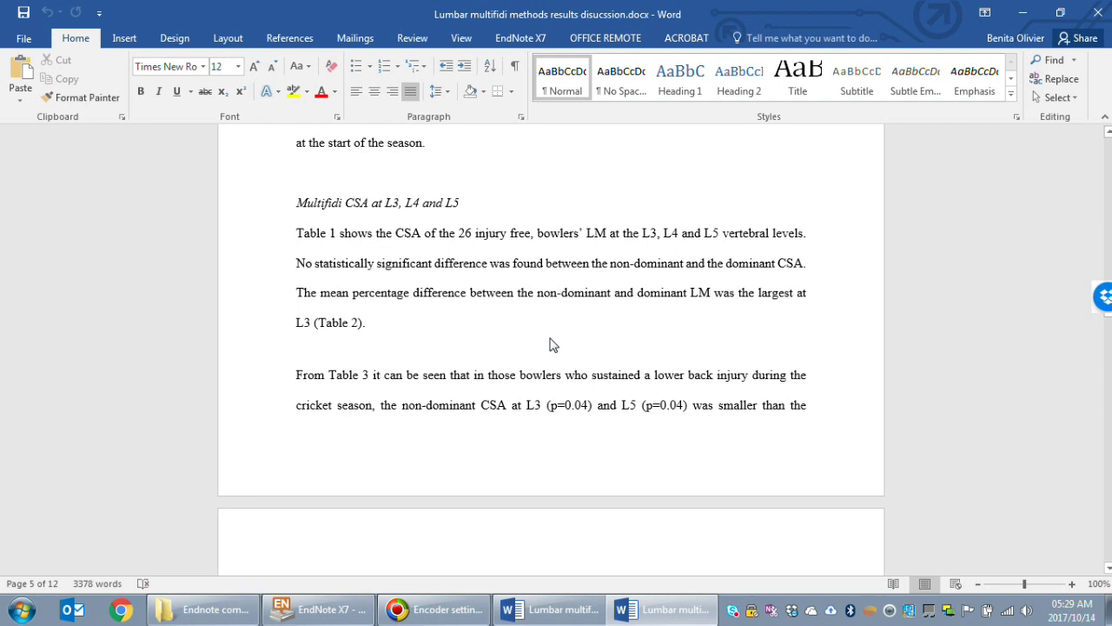
click(550, 609)
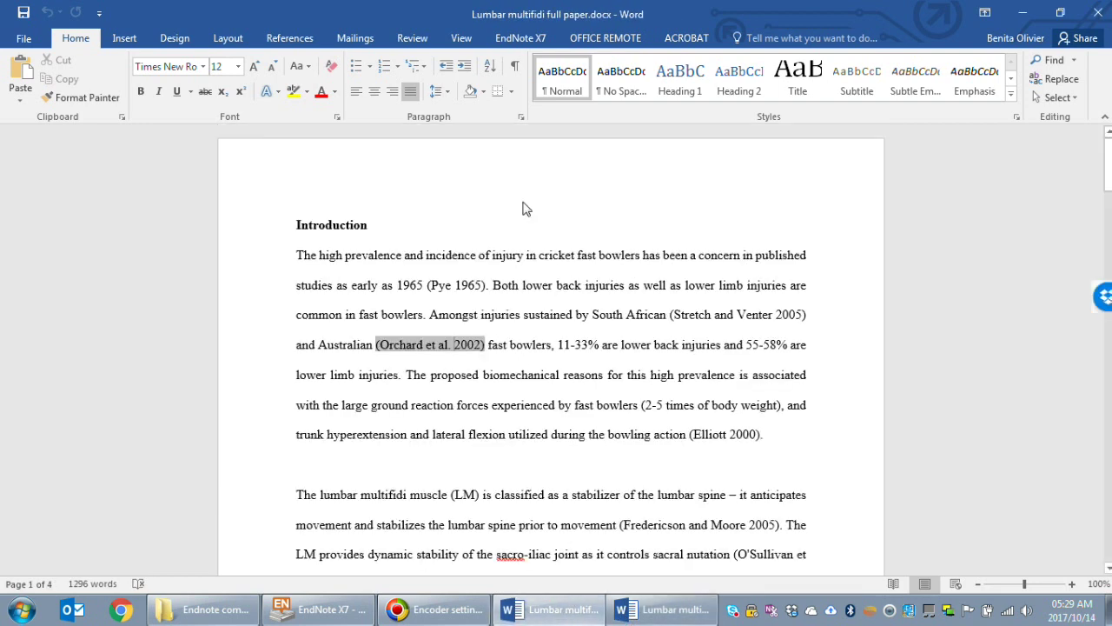
Step: Use EndNote X7's Convert to Unformatted Citations so citations read like {Pye, 1965 #1114}
click(535, 40)
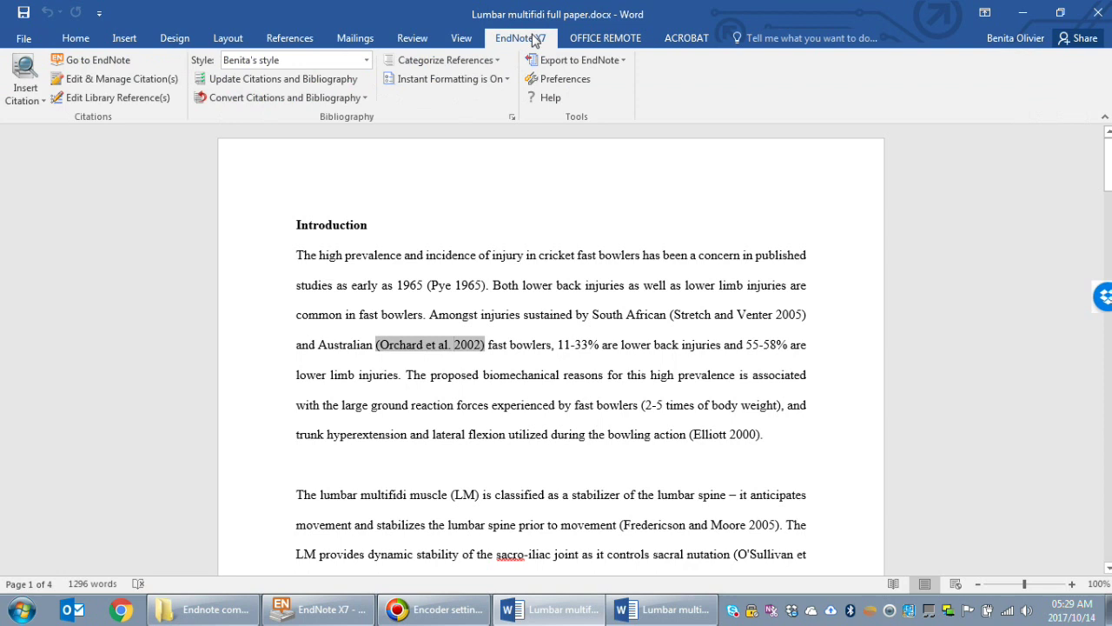
click(325, 125)
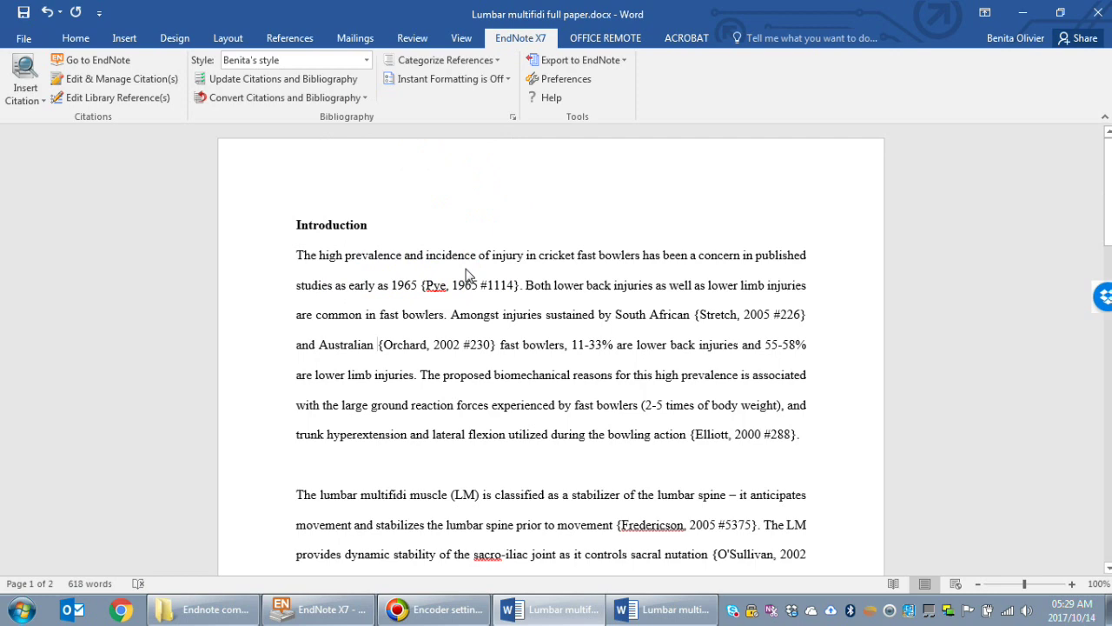
Step: Select and copy all 3378 words of the methods, results and discussion document
scroll(463, 280, down, 1)
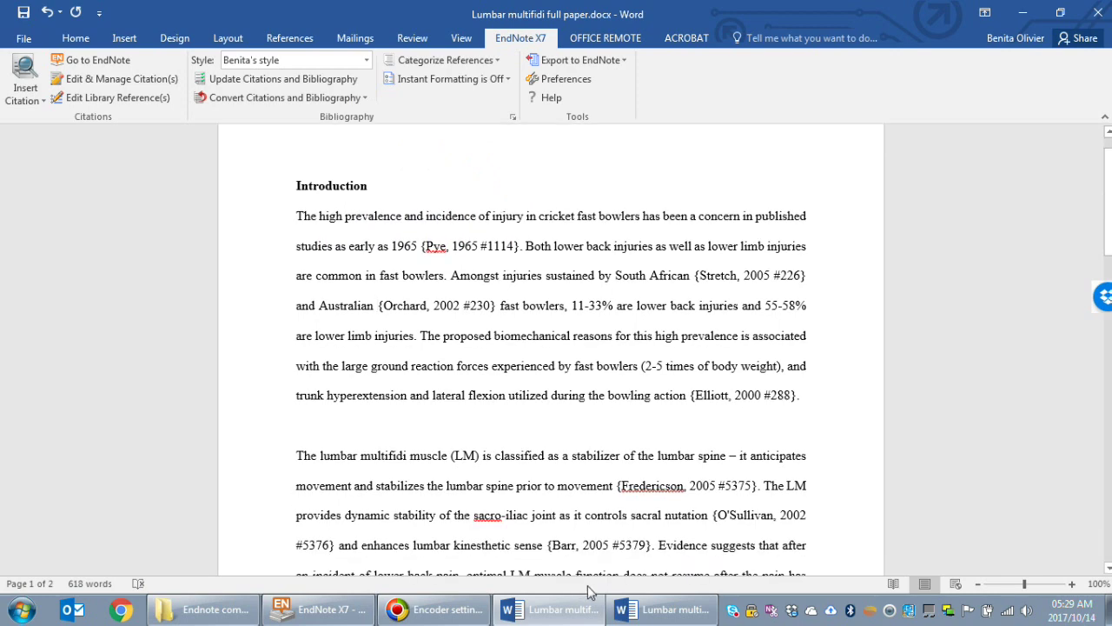
click(665, 609)
scroll(490, 218, up, 2)
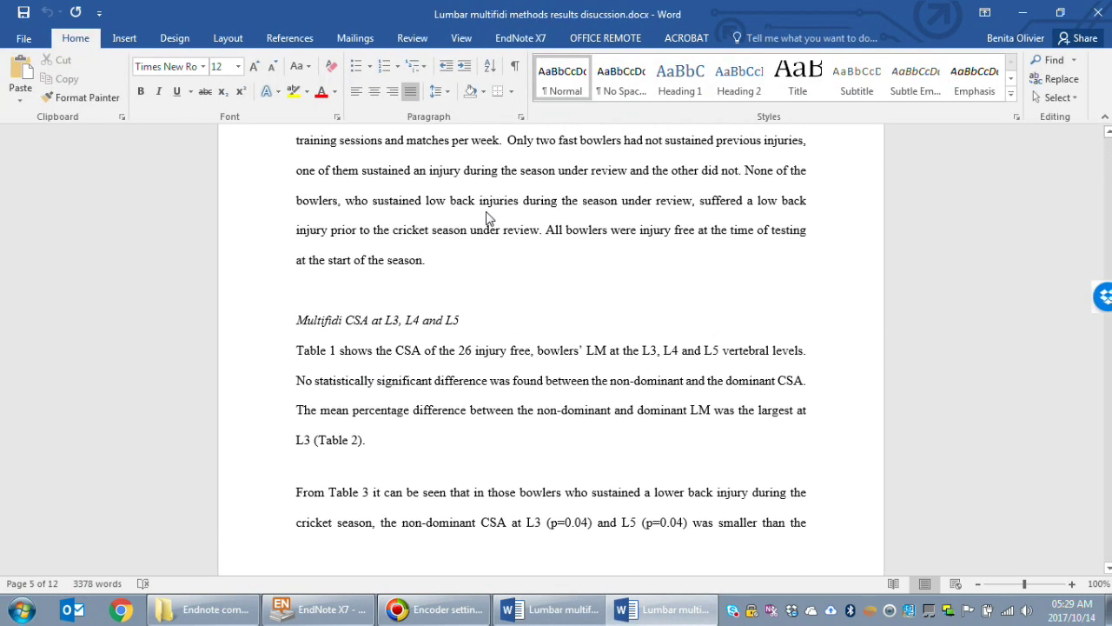
scroll(486, 219, down, 10)
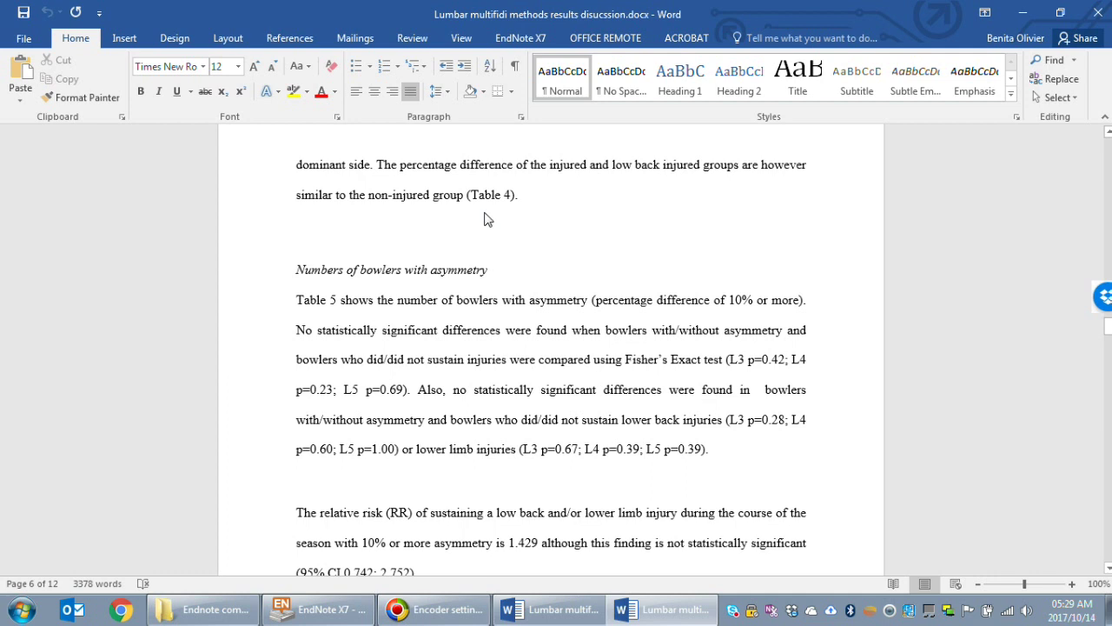
key(ctrl+a)
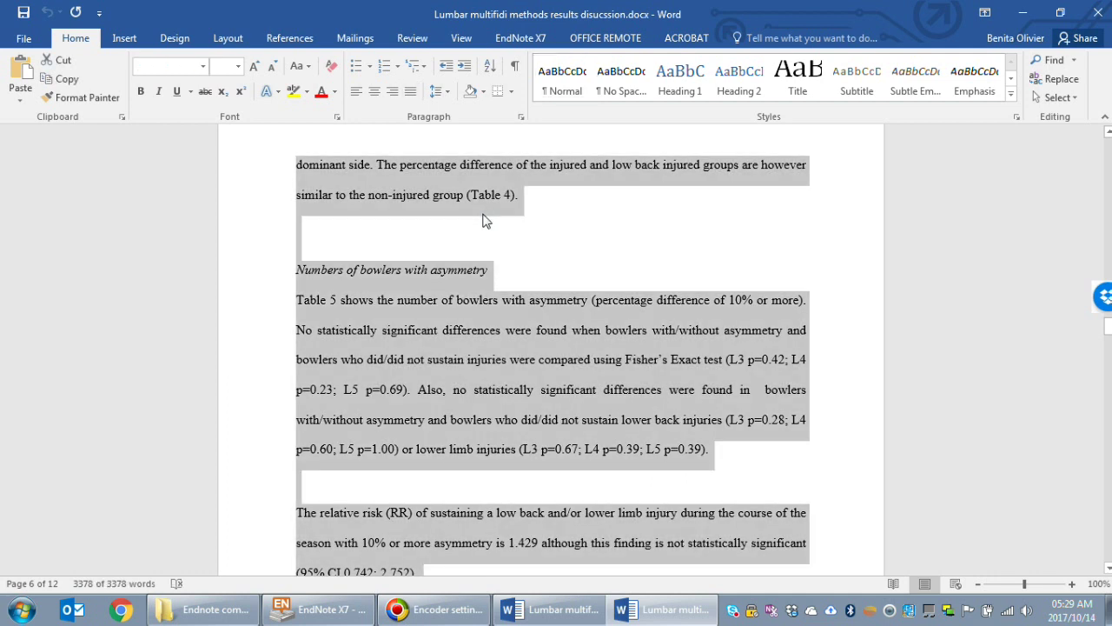
right_click(464, 281)
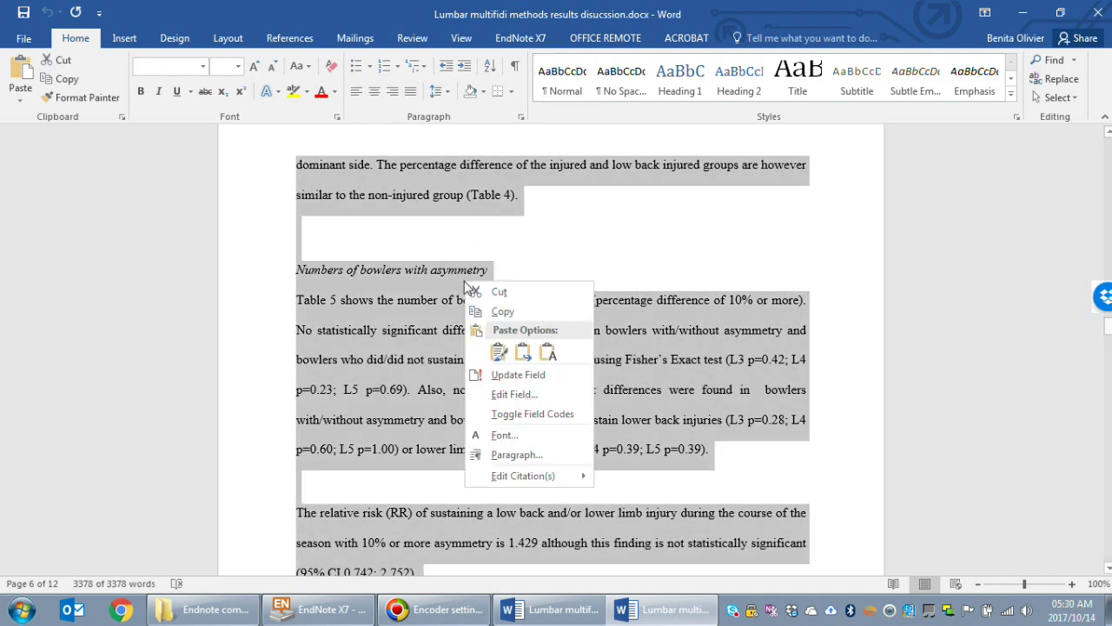
click(497, 313)
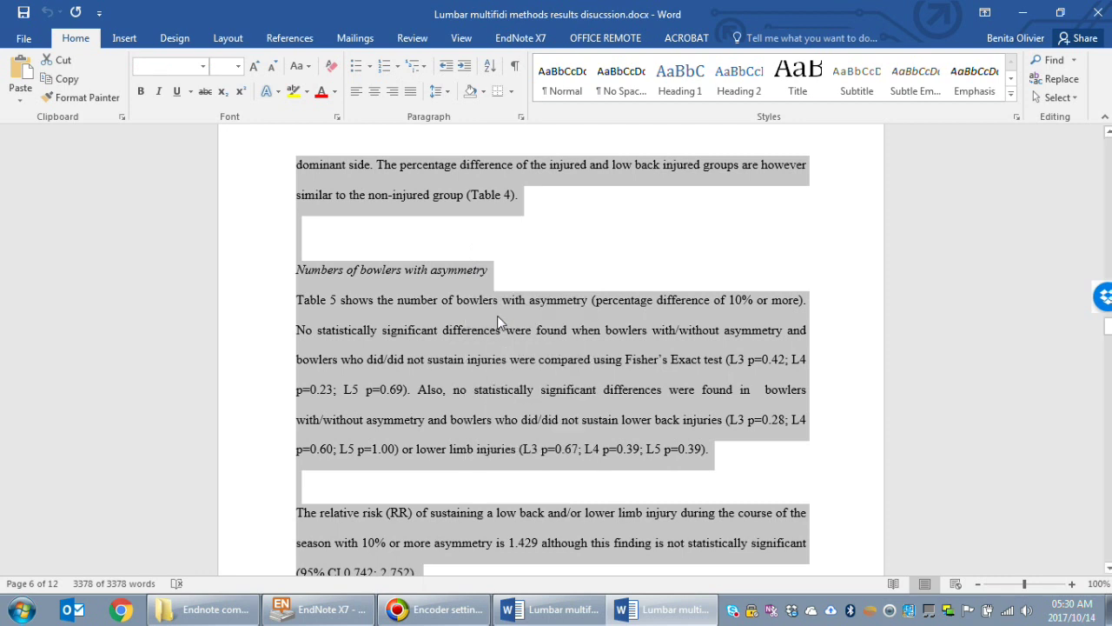
Step: Add a page break at the end of the full paper and paste the methods, results and discussion text there
click(557, 621)
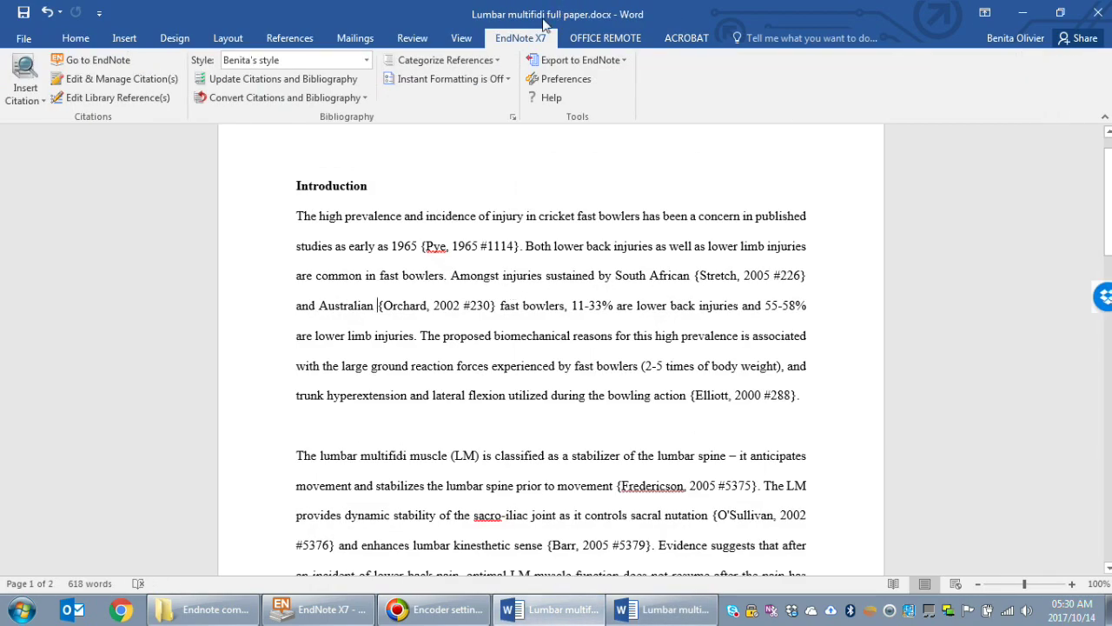
scroll(598, 460, down, 15)
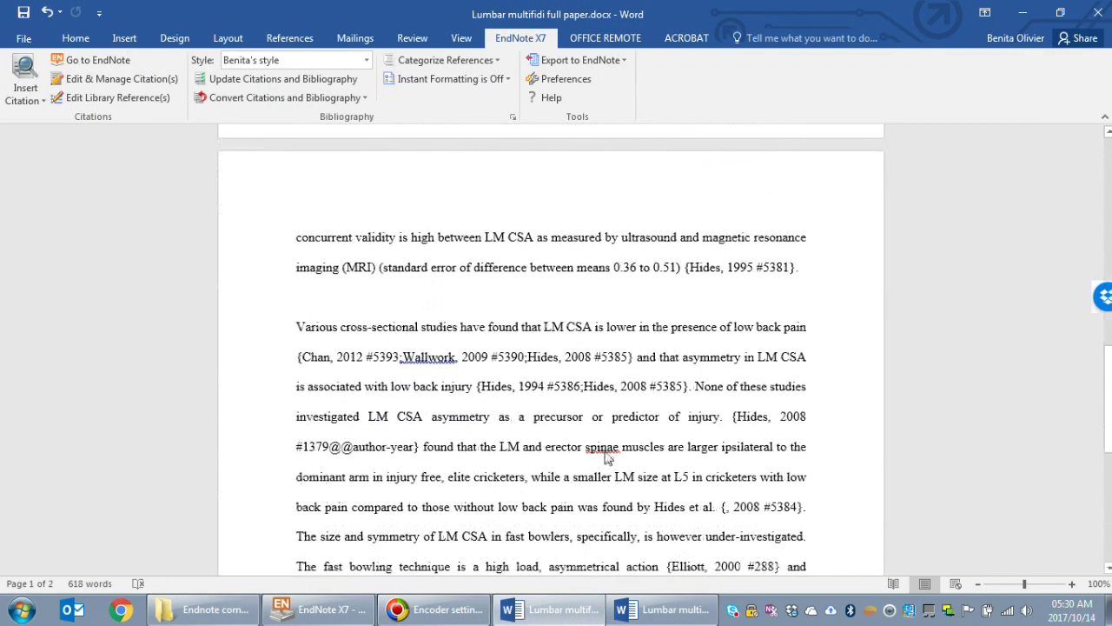
scroll(597, 460, down, 4)
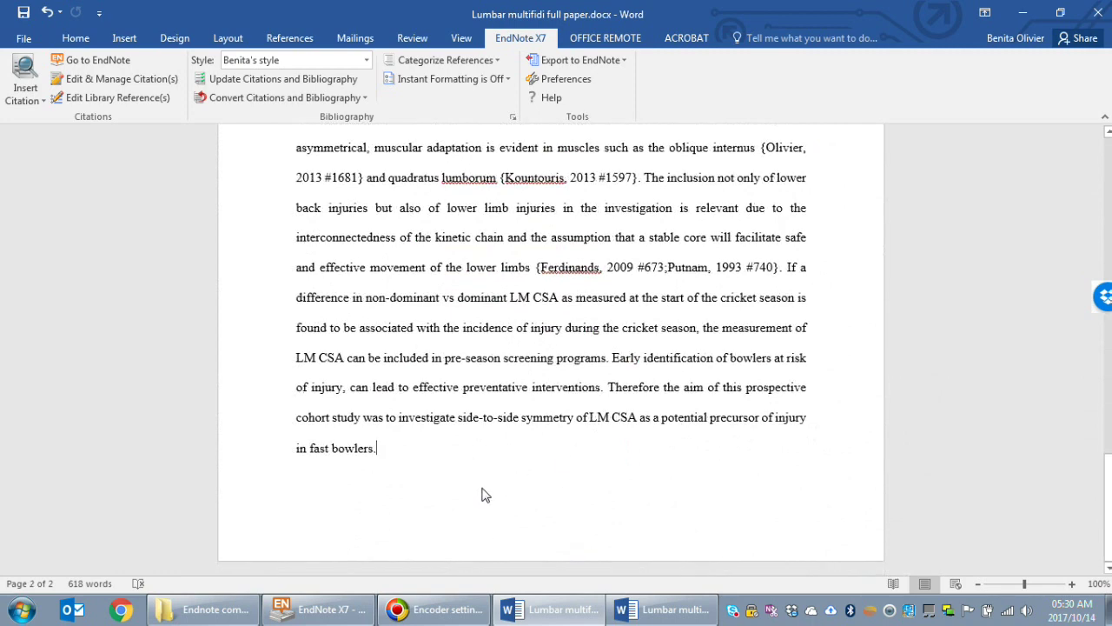
key(ctrl+Return)
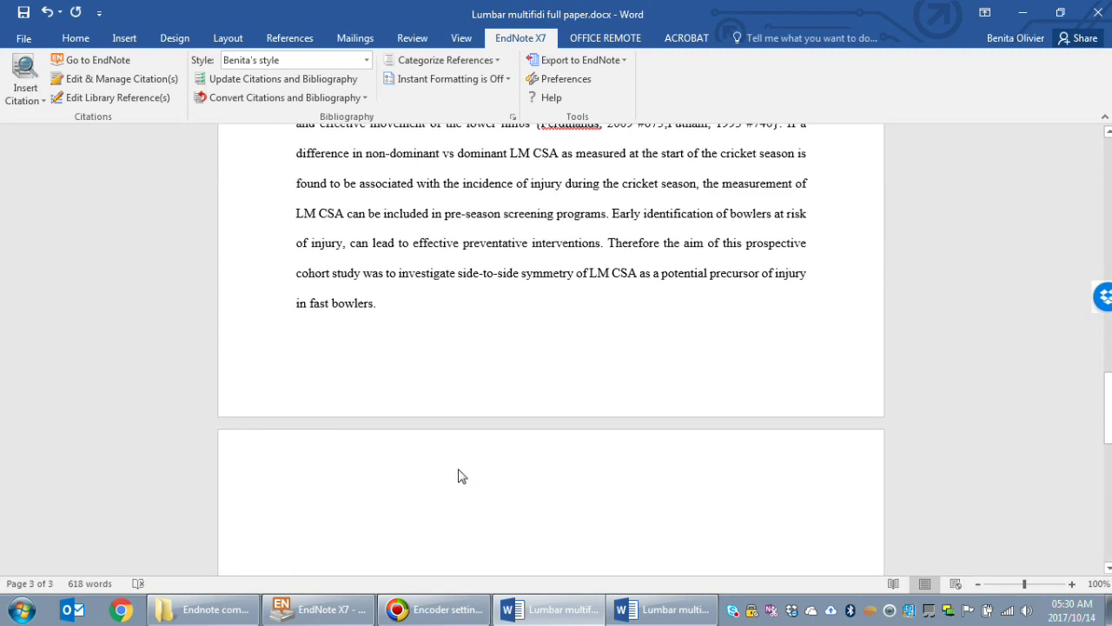
right_click(308, 547)
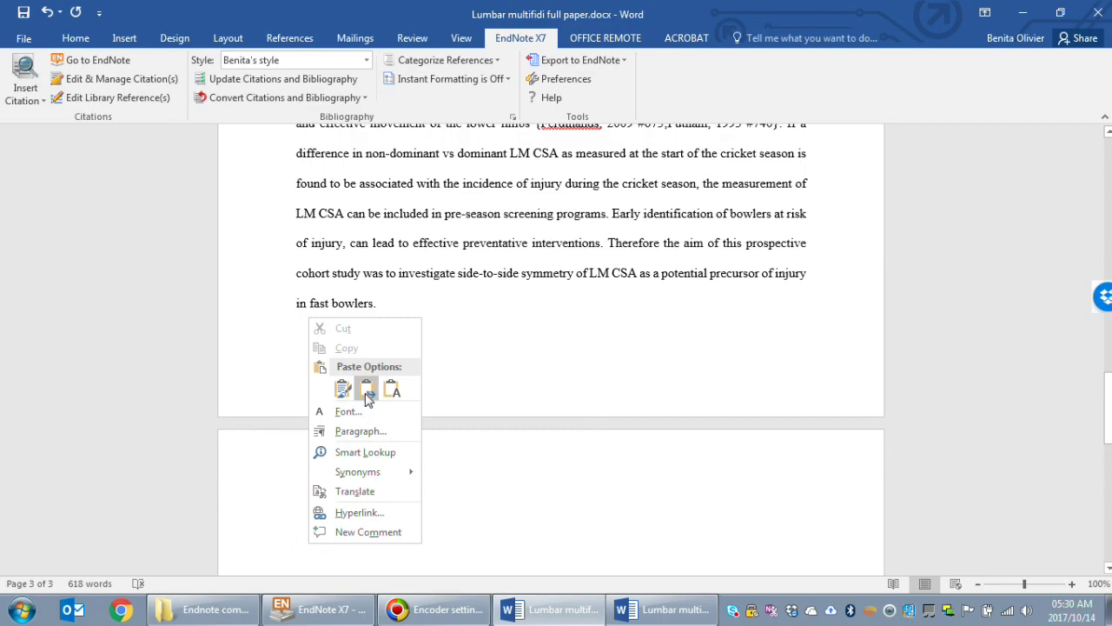
click(367, 389)
scroll(496, 485, up, 15)
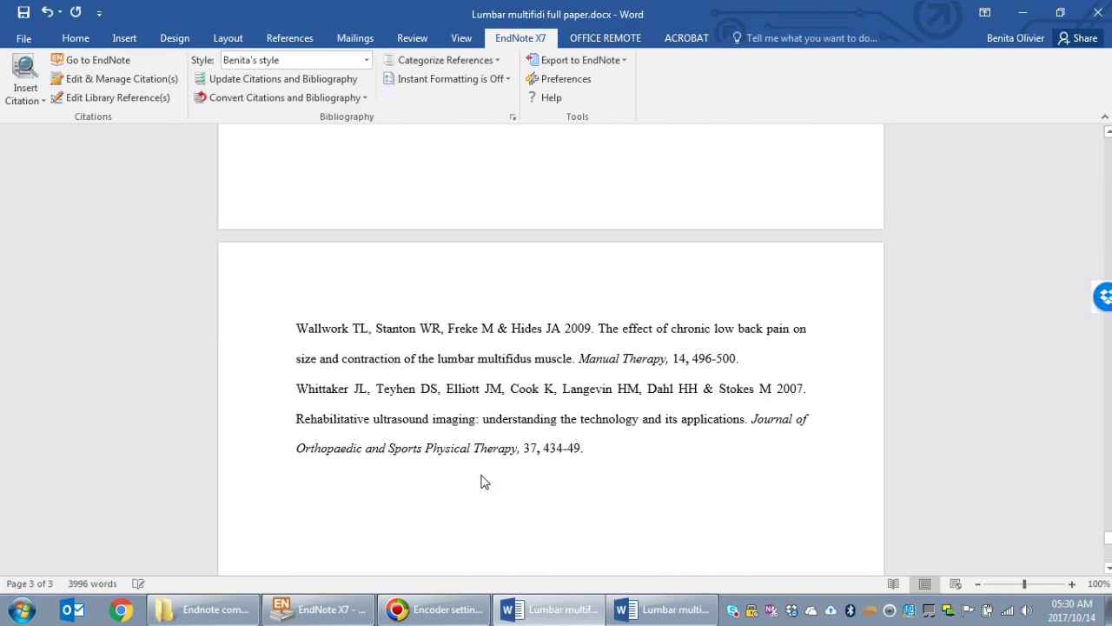
scroll(484, 482, up, 10)
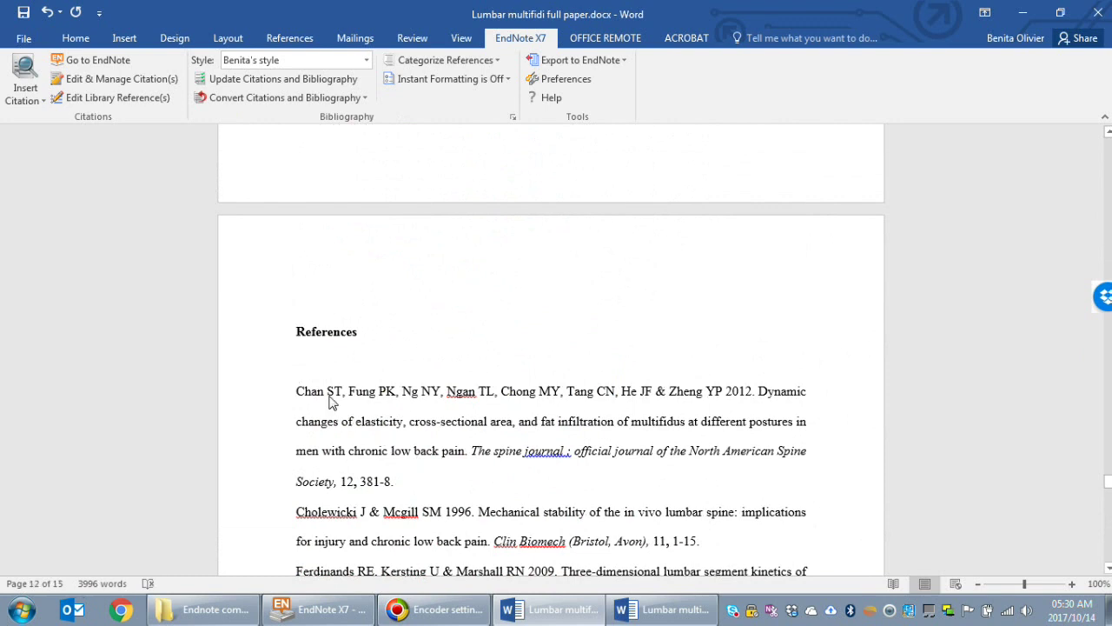
click(317, 393)
click(296, 394)
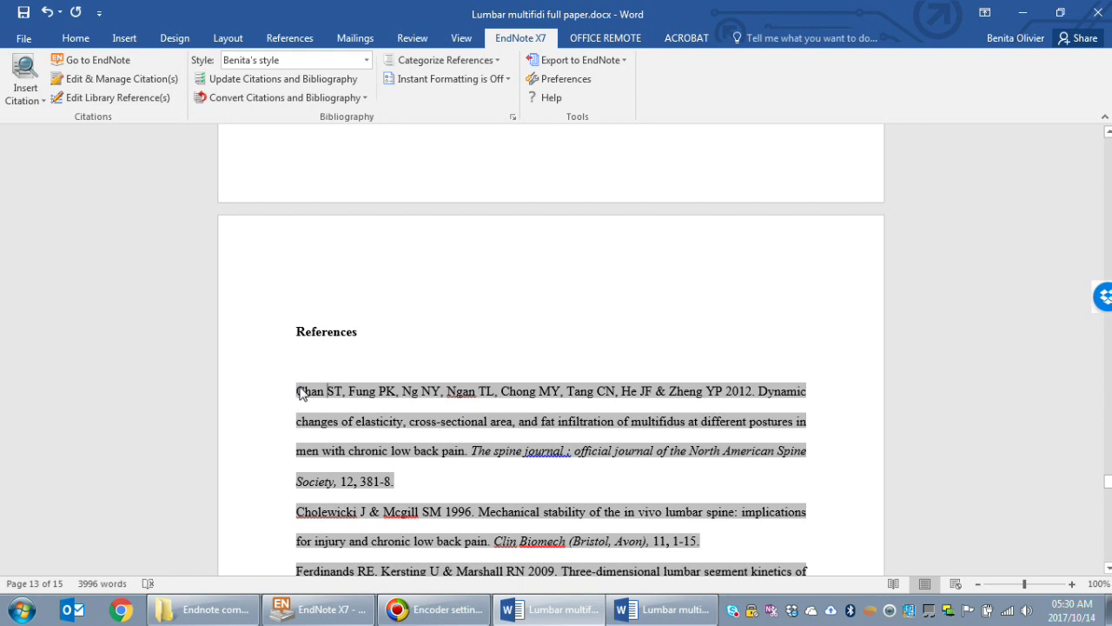
click(305, 363)
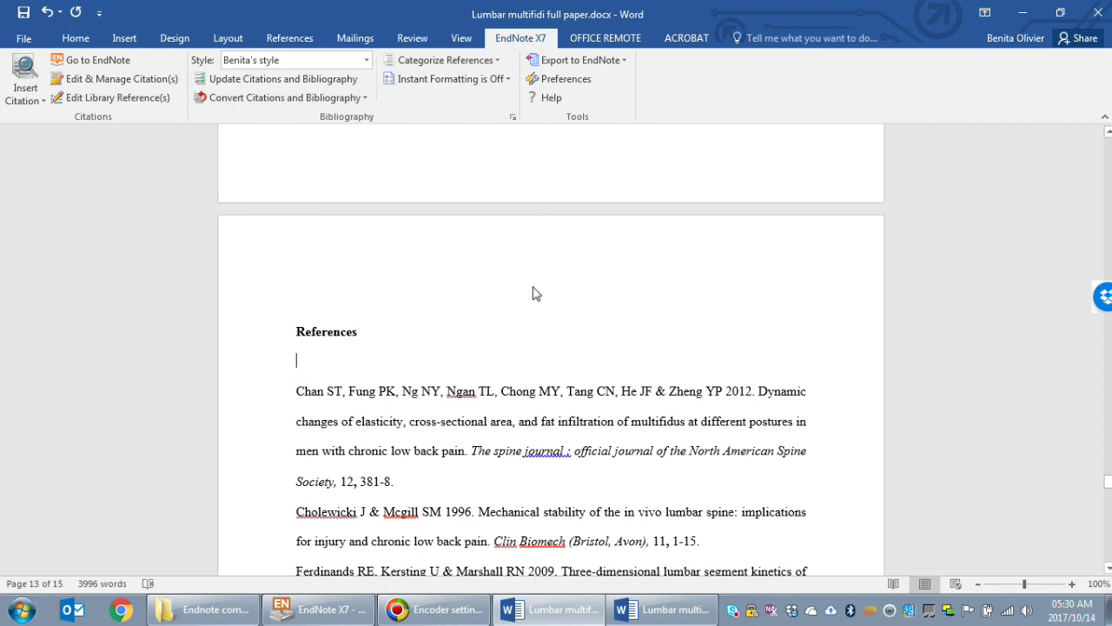
drag(1107, 480, 1107, 137)
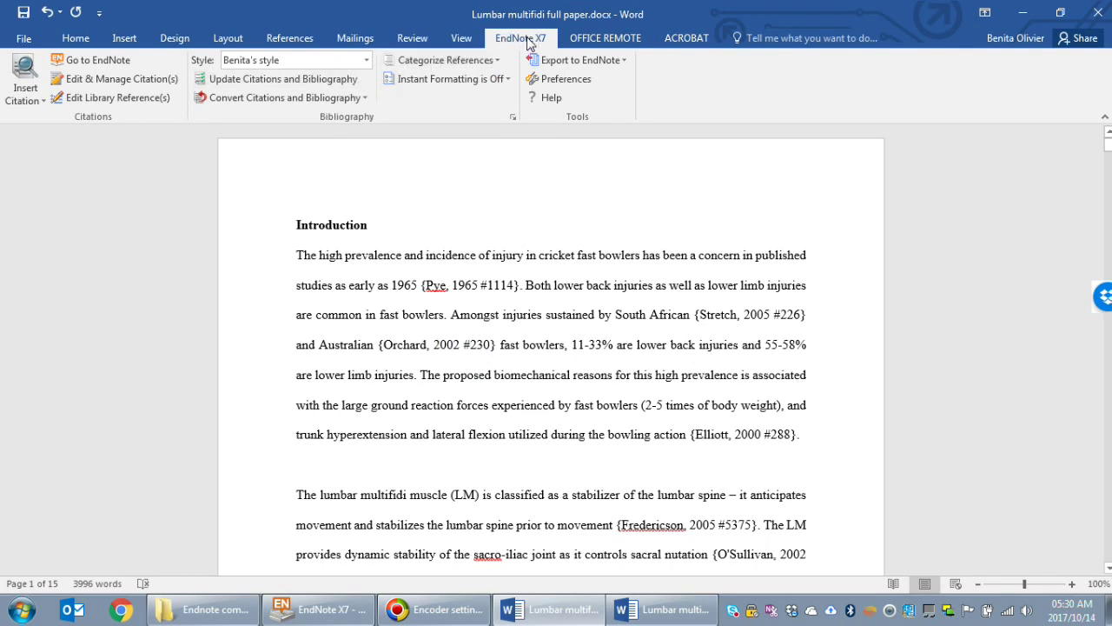
Step: Run EndNote Update Citations and Bibliography, then check the Pye, Orchard and Stretch and Venter citations
click(304, 81)
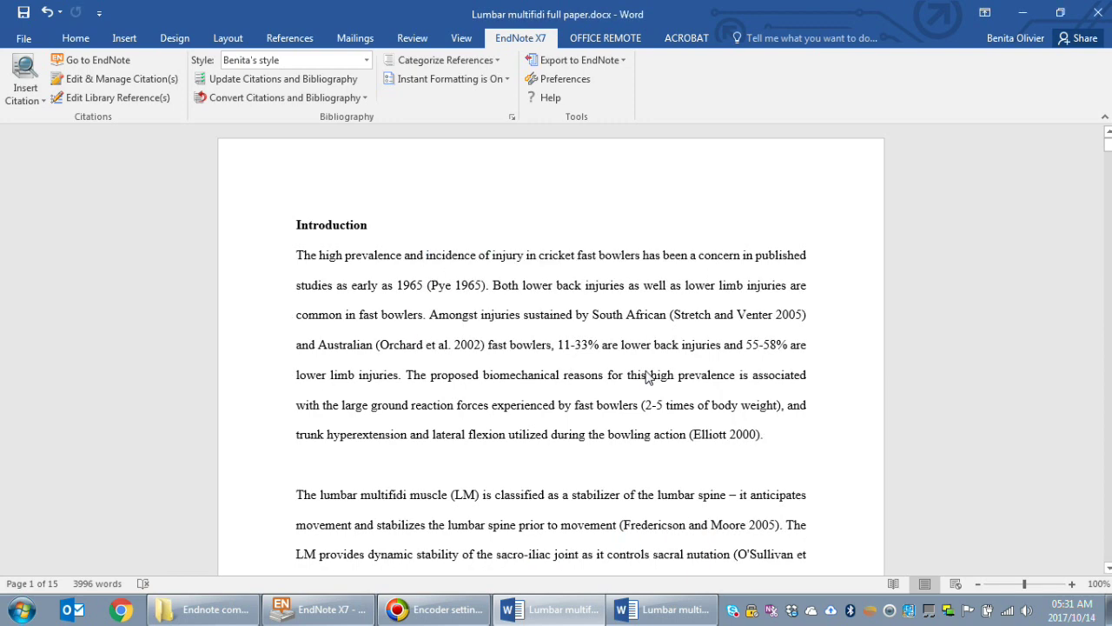
click(461, 286)
click(461, 351)
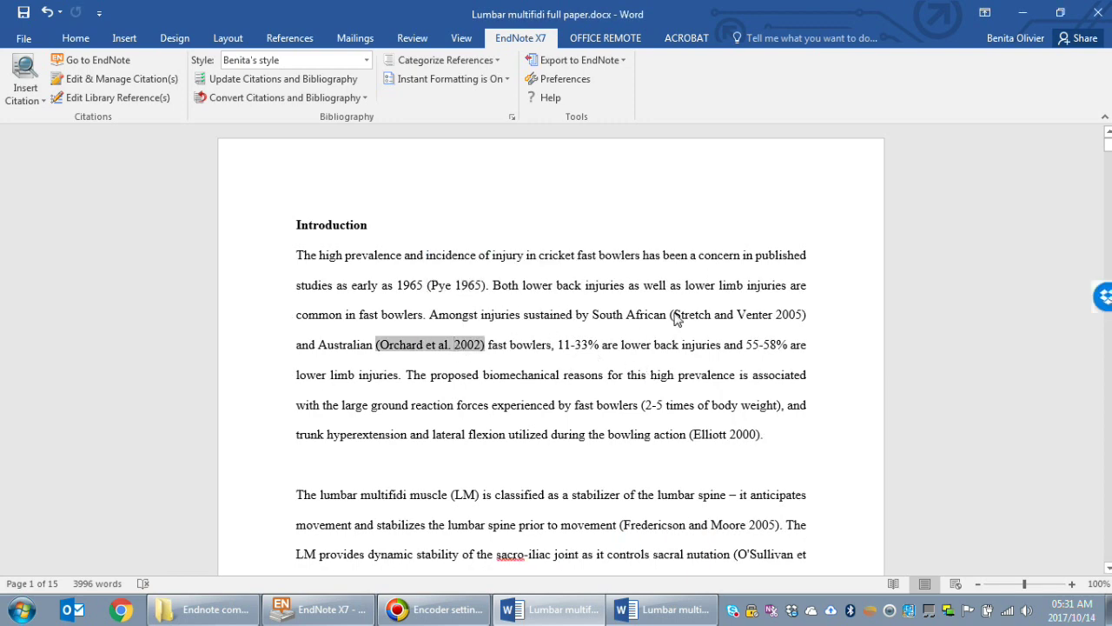
click(710, 318)
Step: Scroll through the rest of the paper to review the formatted author-year citations
scroll(695, 404, down, 8)
scroll(678, 412, down, 12)
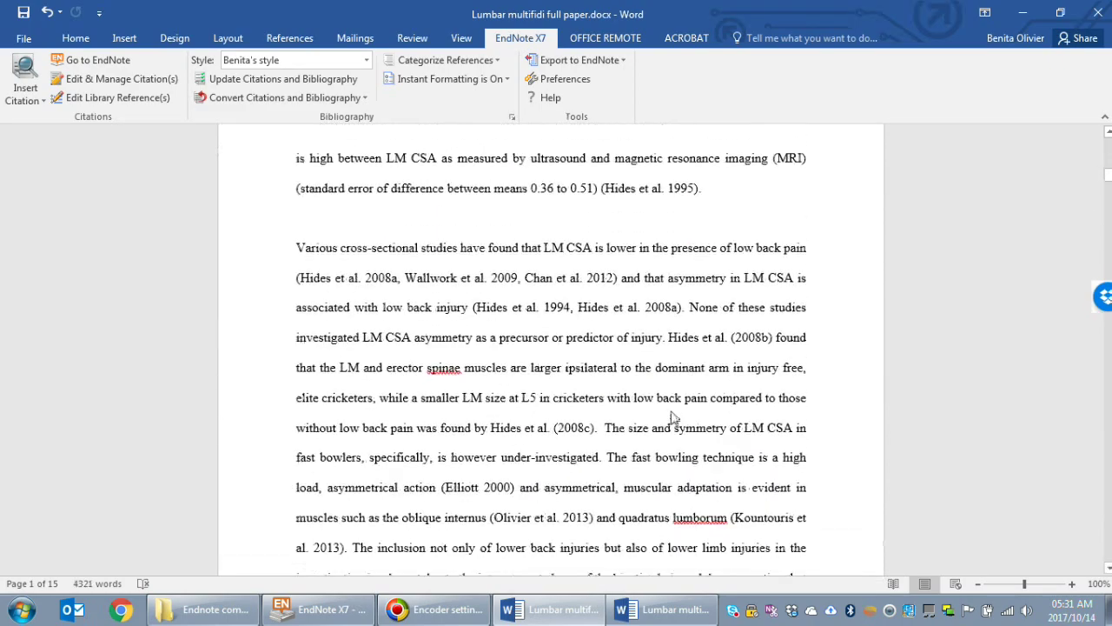
scroll(655, 411, up, 1)
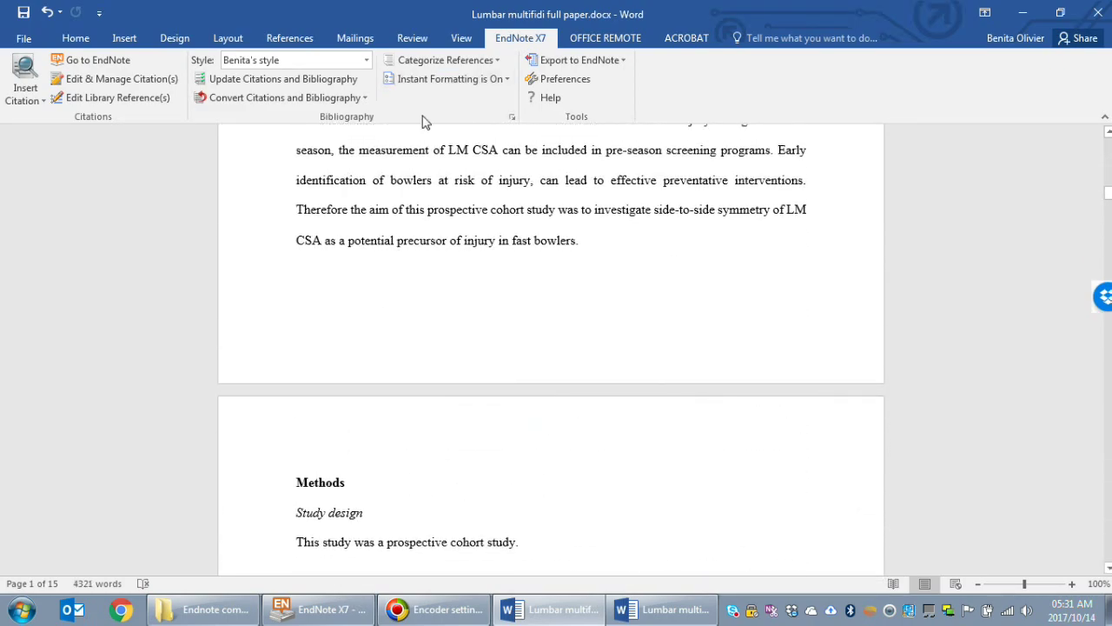
scroll(369, 480, down, 12)
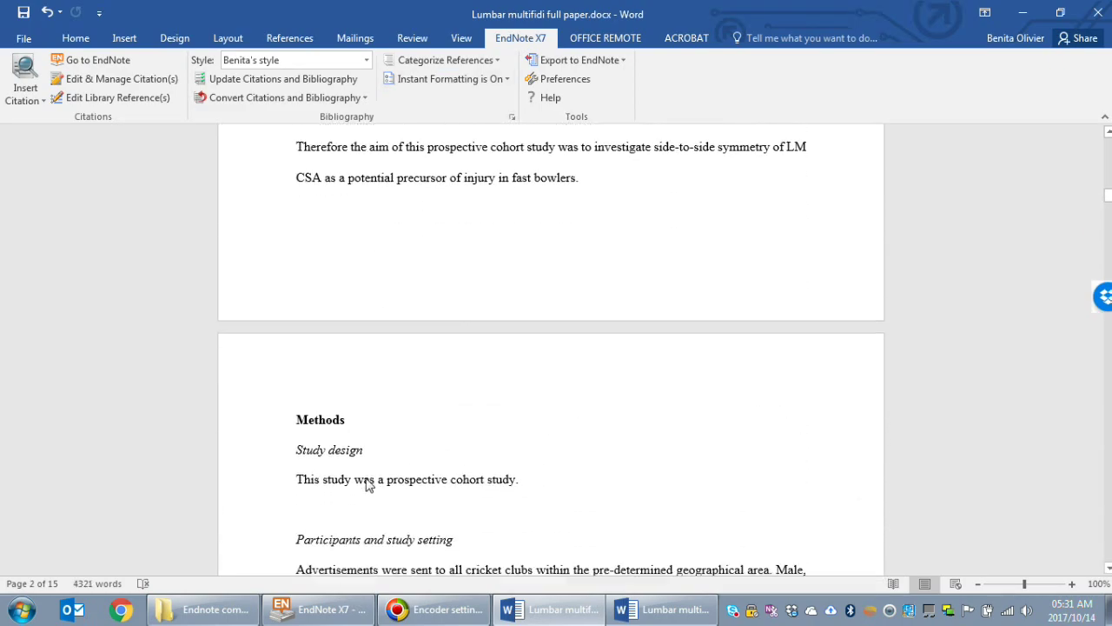
scroll(806, 375, down, 5)
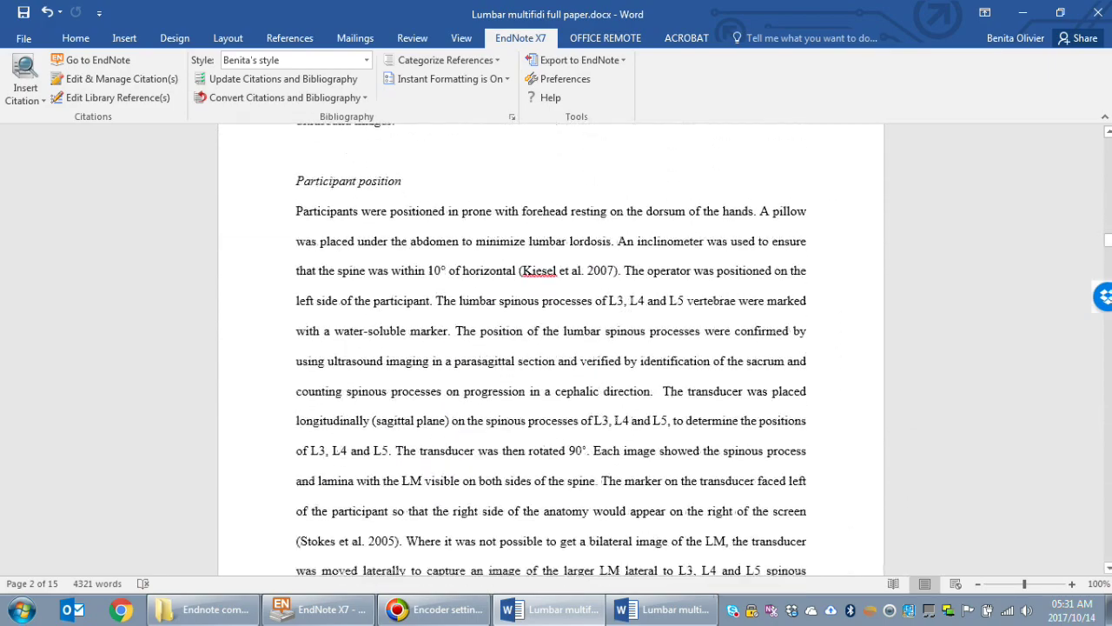
drag(1110, 240, 1108, 477)
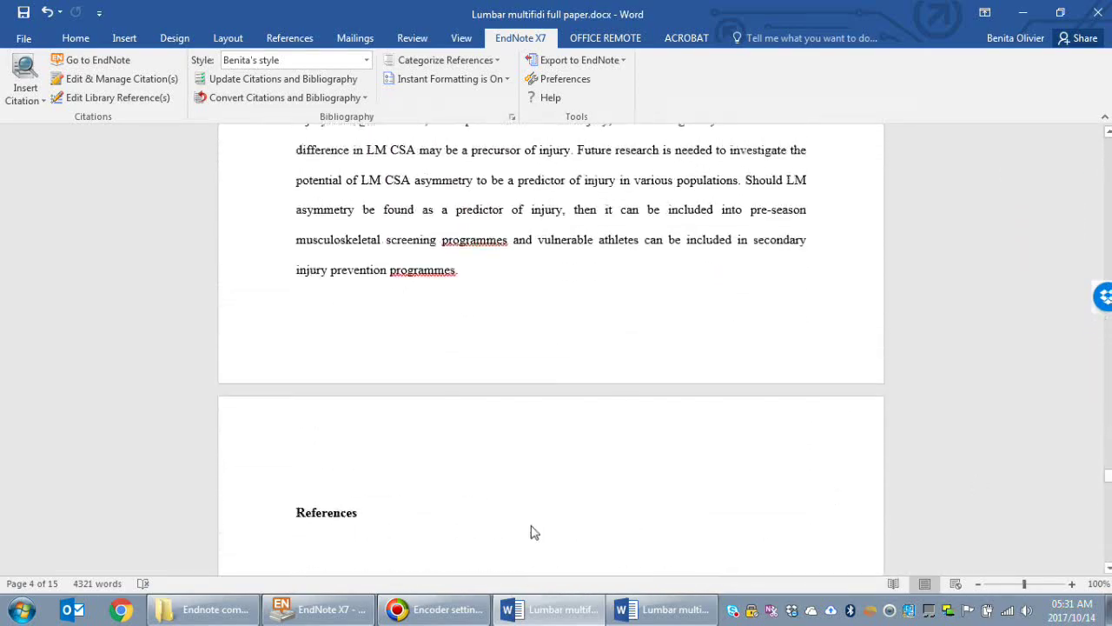
scroll(434, 434, down, 3)
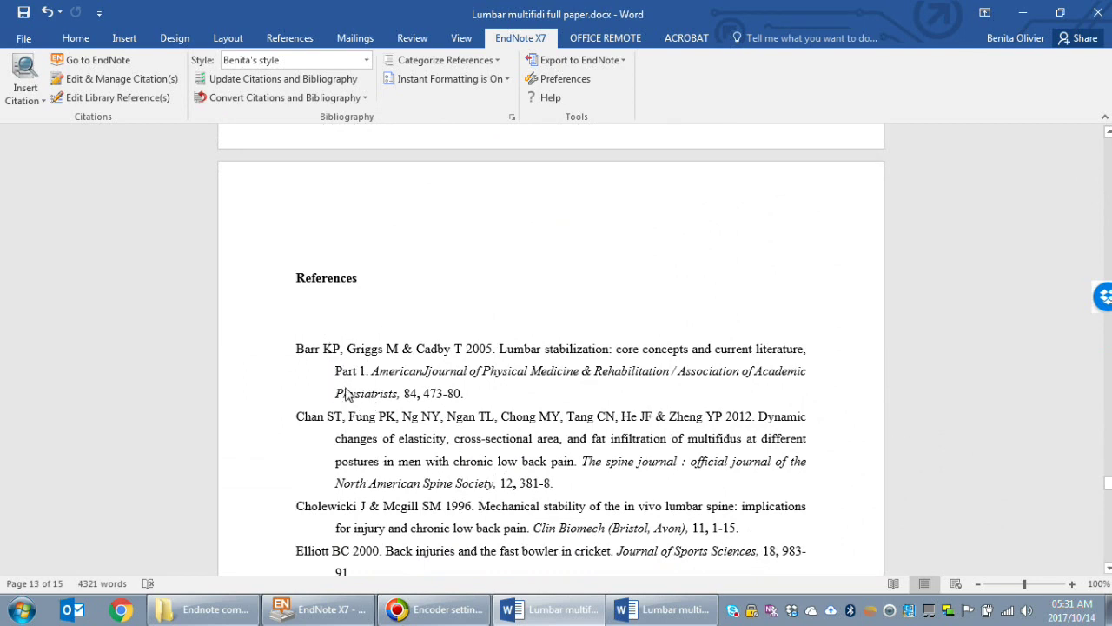
click(295, 357)
click(439, 313)
scroll(363, 316, down, 20)
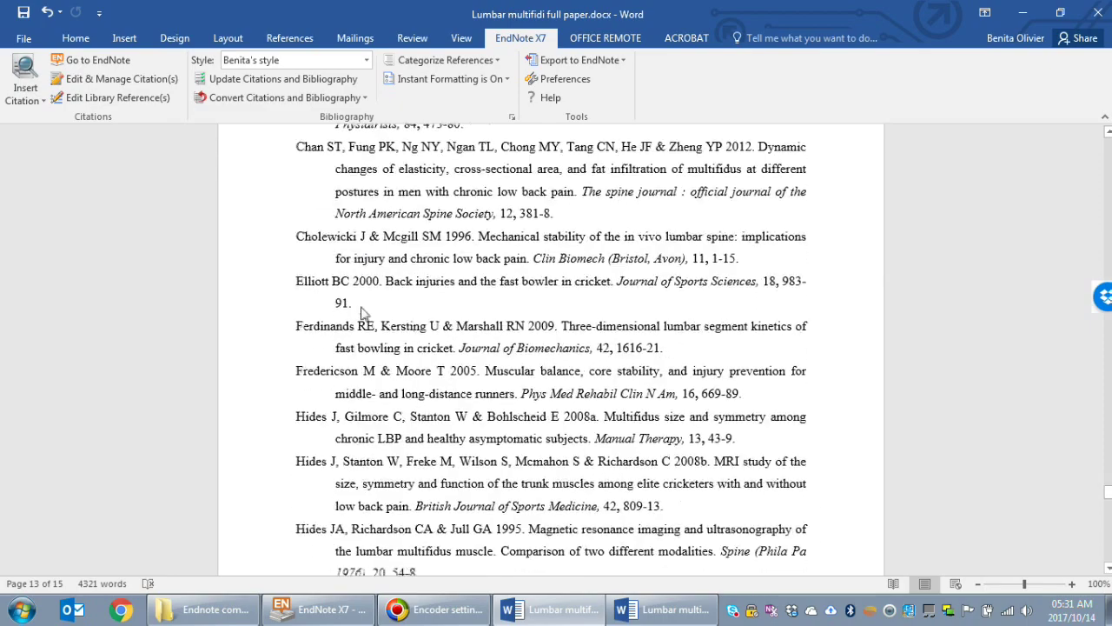
scroll(348, 363, down, 15)
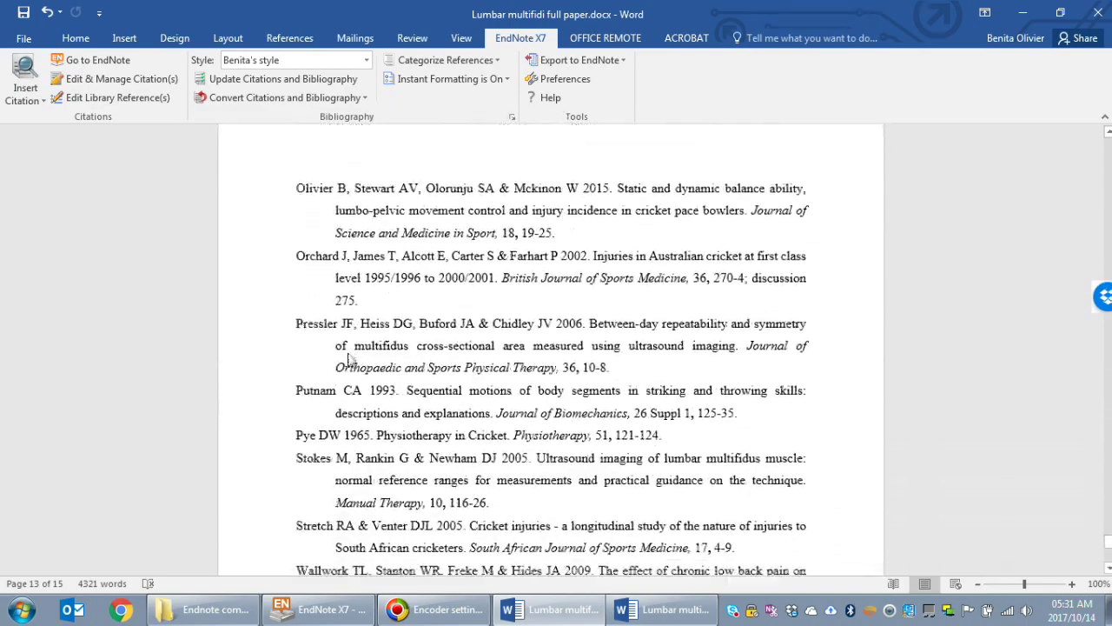